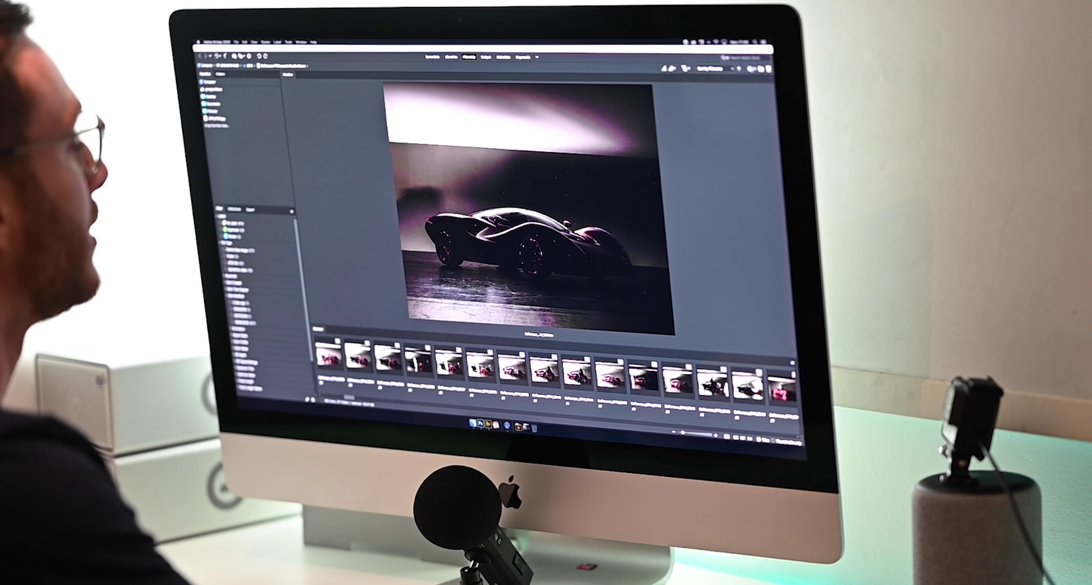
Step: Preview the pink car studio shot, then frame 0031 from the filmstrip
left_click(511, 367)
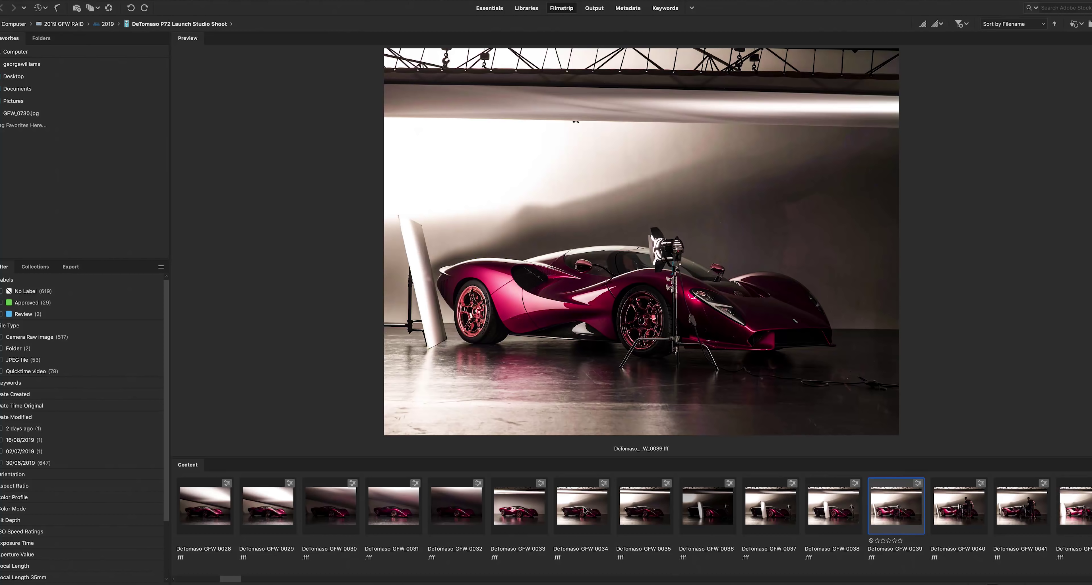
scroll(585, 511, "left", 1)
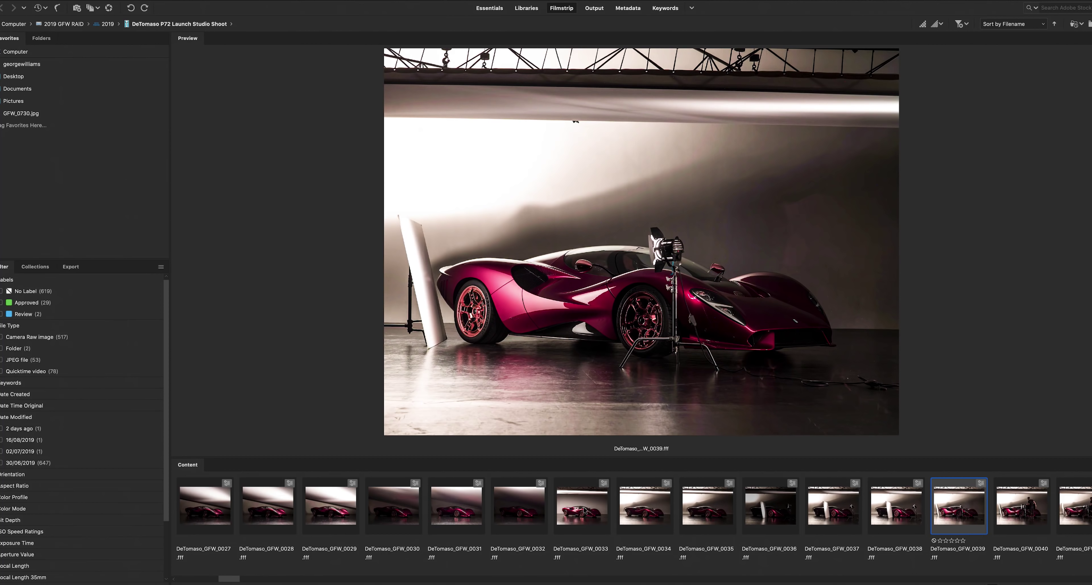
left_click(458, 515)
Step: Step back to frame 0027, then forward through the frames to photo 0044
key("Left")
key("Left")
key("Left")
key("Left")
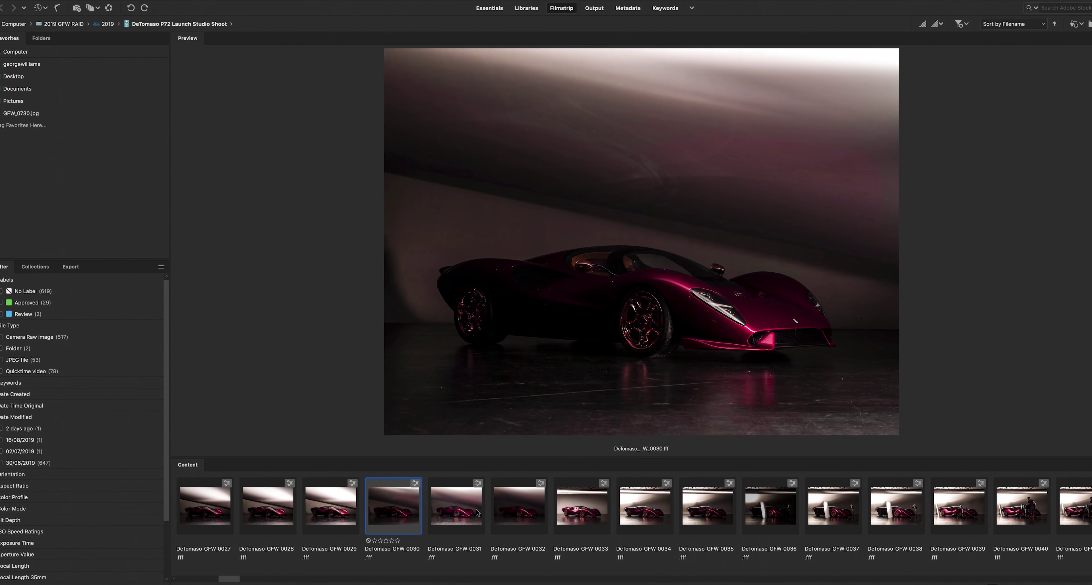
key("Left")
key("Right")
key("Right")
key("Right")
key("Right")
key("Right")
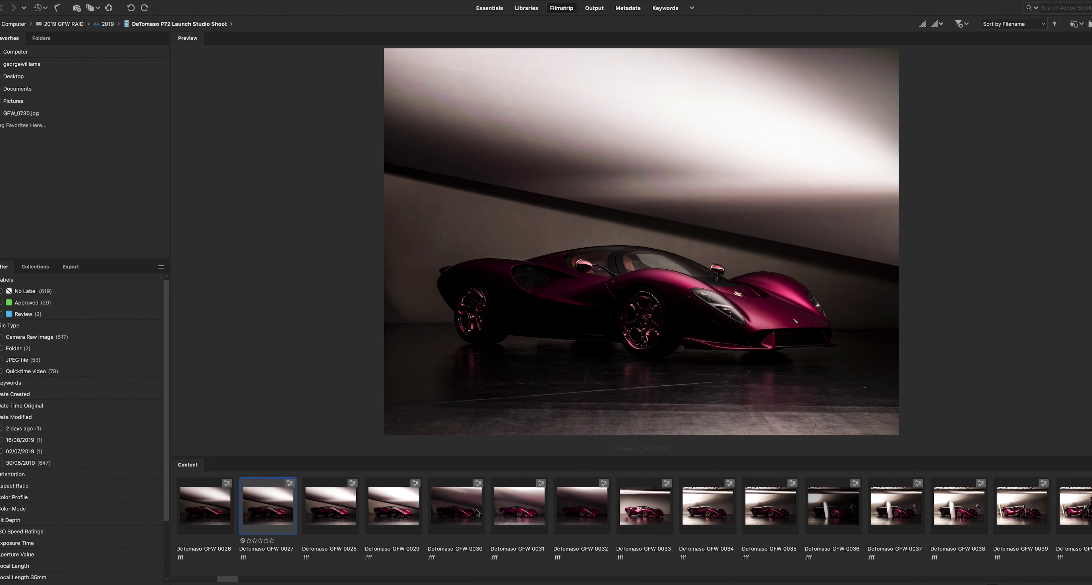
key("Right")
key("Right")
key("Right")
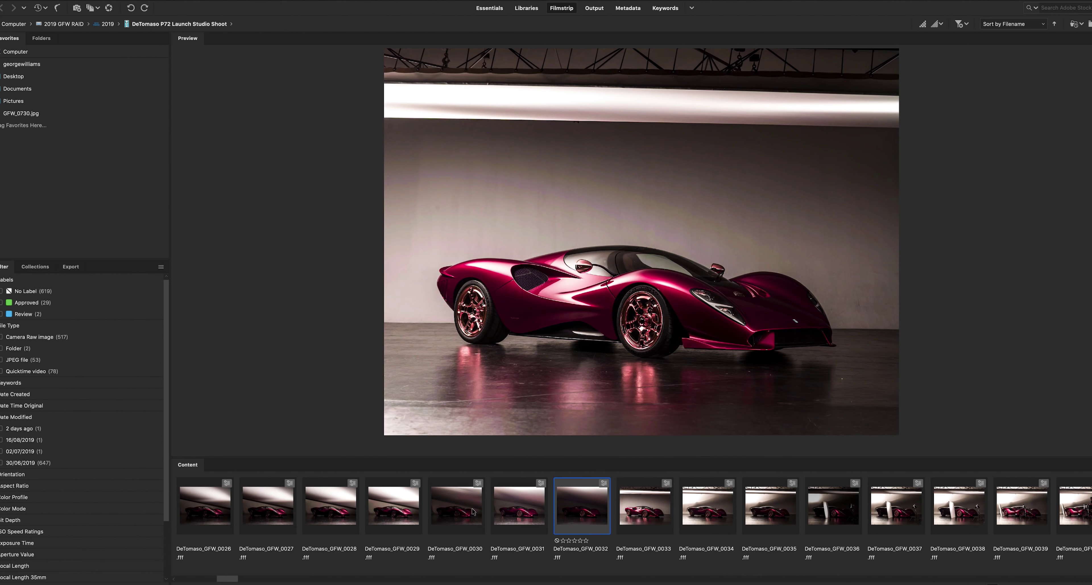
key("Right")
key("Right")
key("Right")
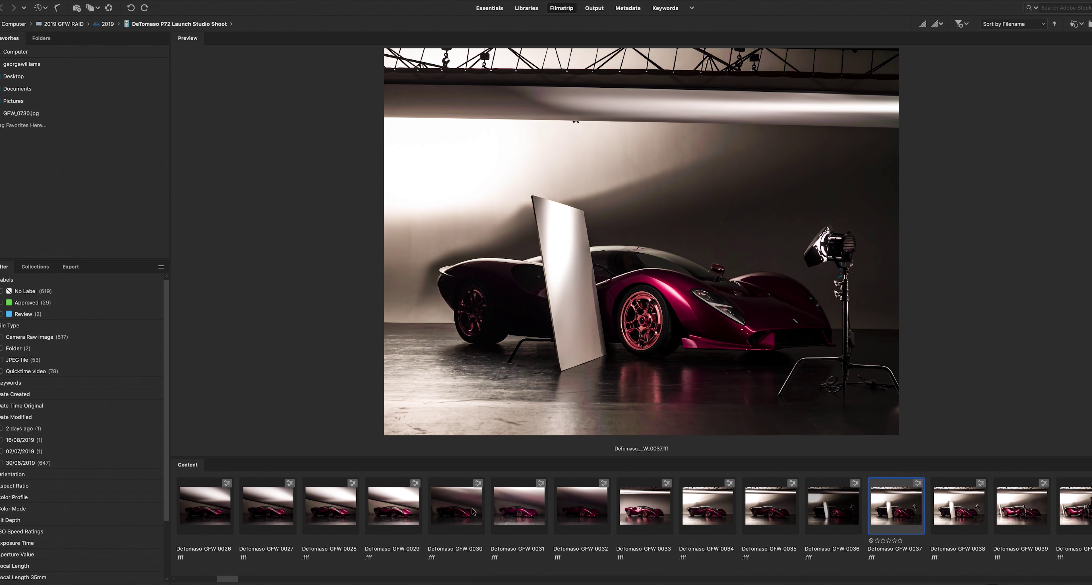
key("Right")
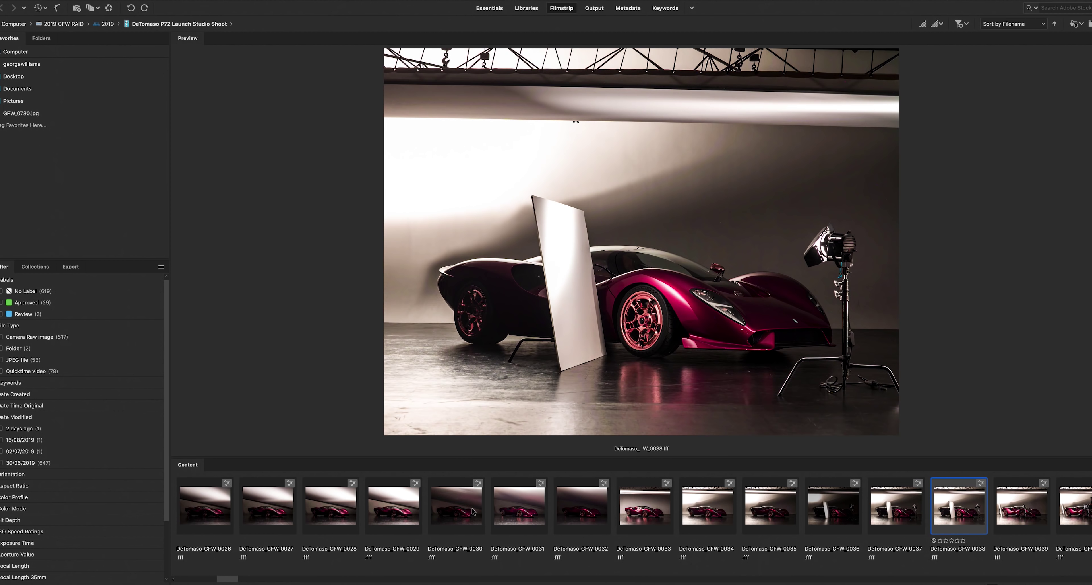
key("Right")
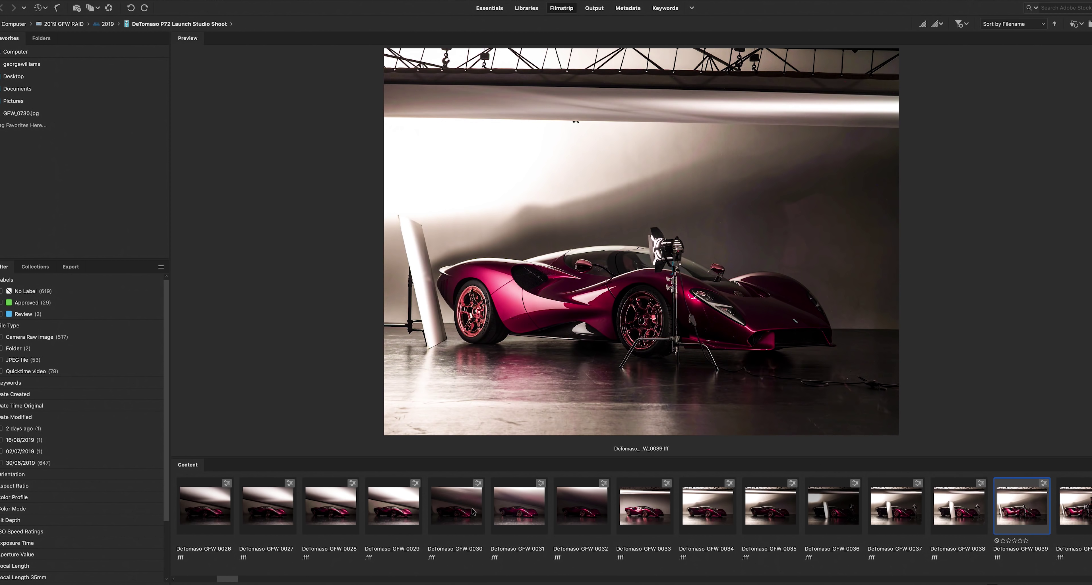
key("Right")
key("Right")
key("Right")
key("Right")
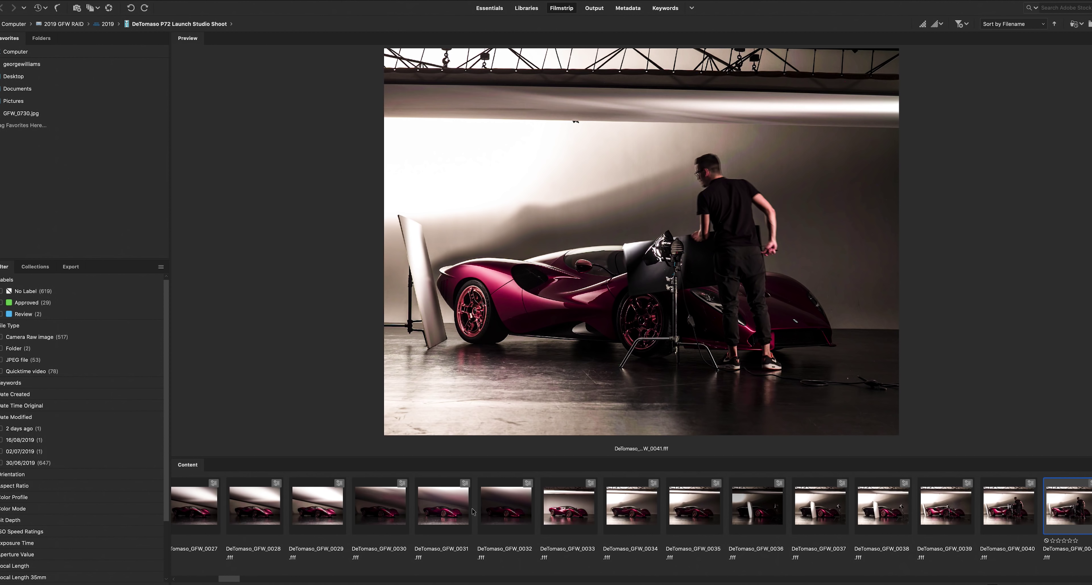
key("Right")
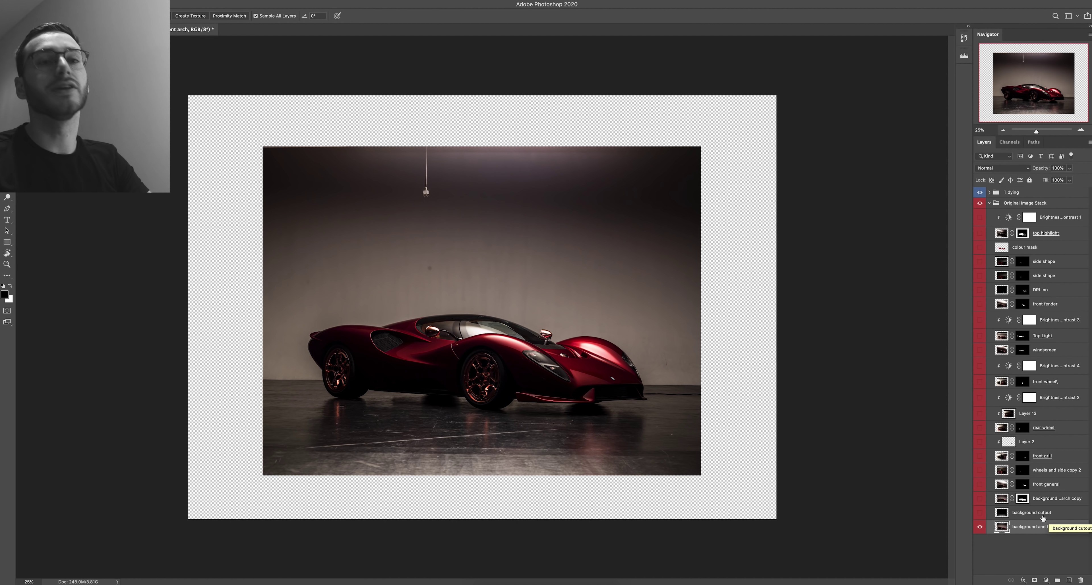
Step: Select the 'background cutout' layer in the Layers panel
left_click(1043, 517)
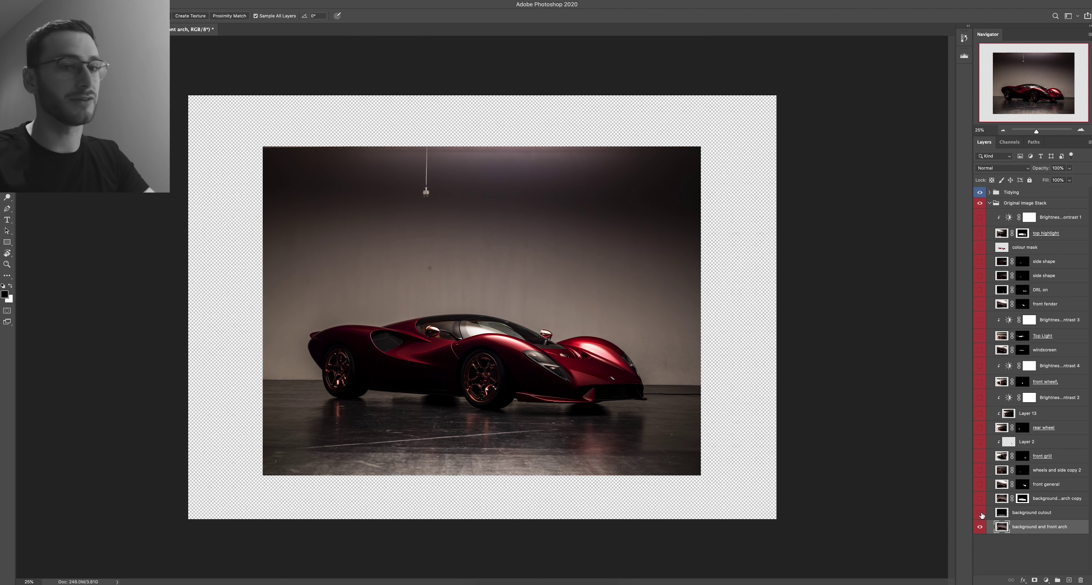
Step: Show 'background cutout' and the lit car layer, then toggle 'front general' to compare, leaving it on
left_click(980, 512)
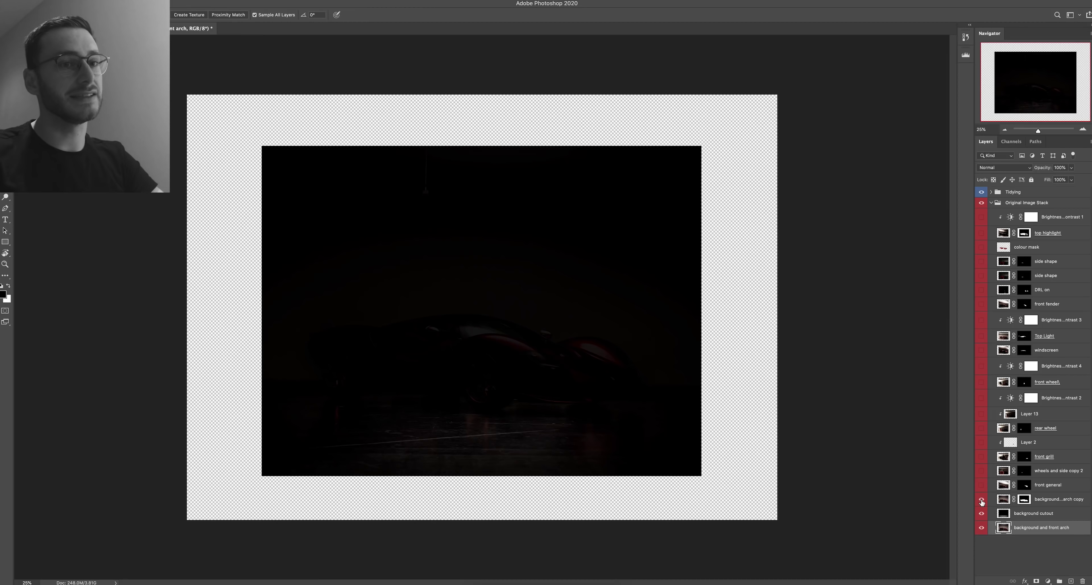
left_click(982, 501)
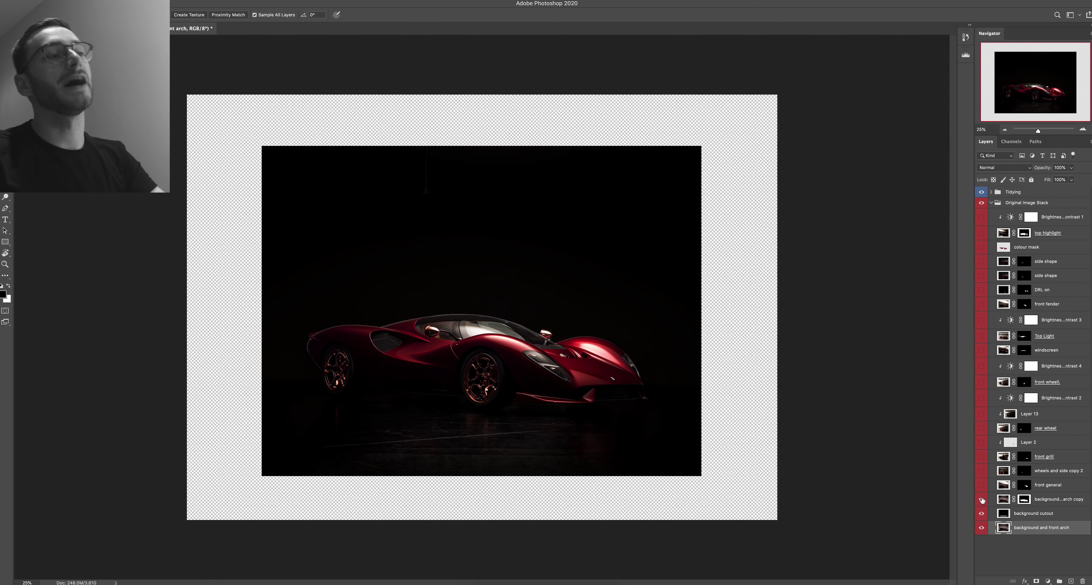
left_click(981, 485)
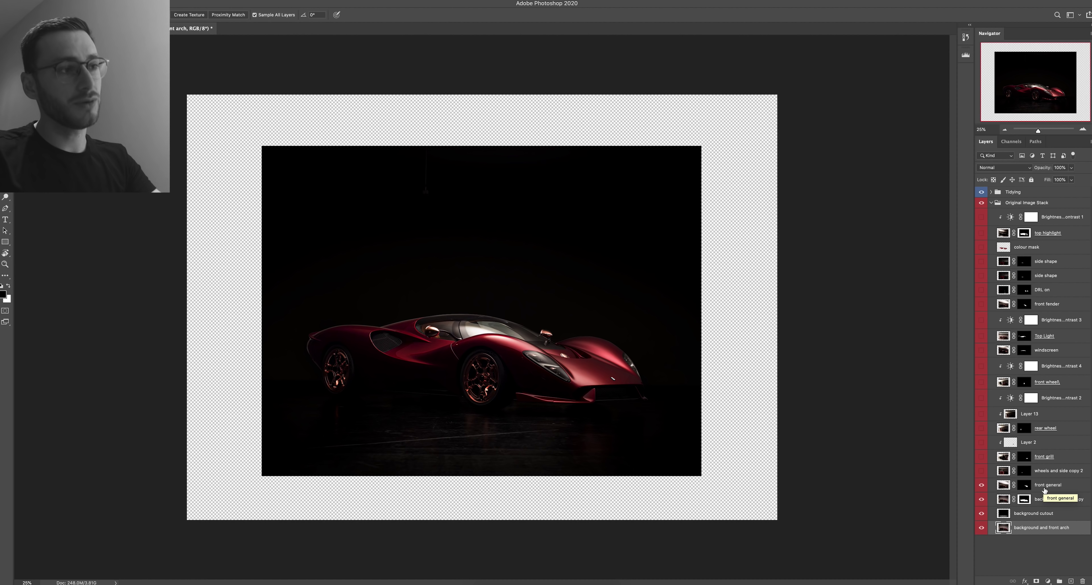
left_click(982, 485)
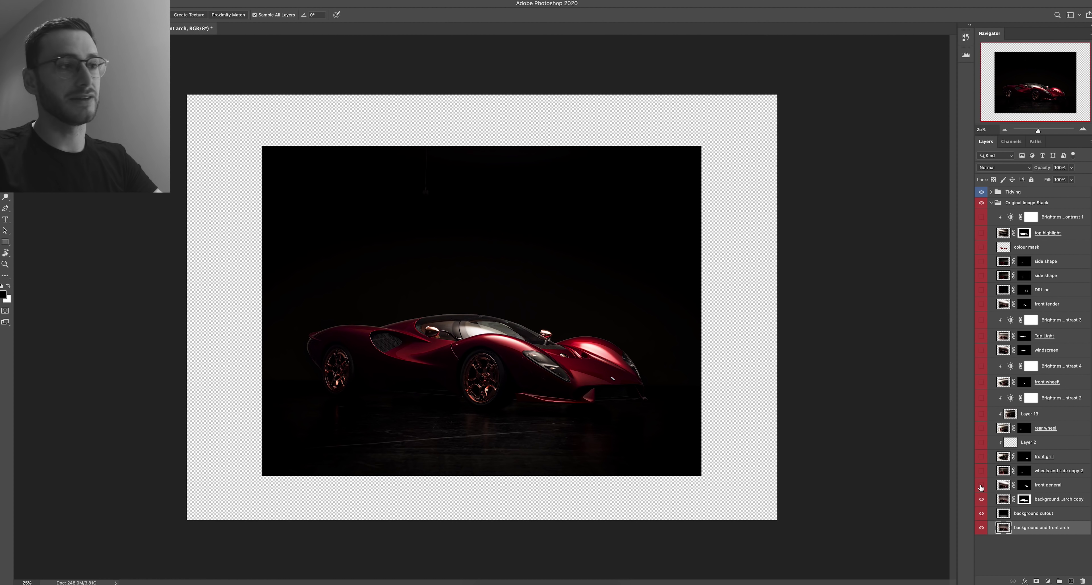
left_click(982, 485)
Step: Turn on rear wheel, Layer 13 and Brightness/Contrast 2, comparing the rear wheel glow
left_click(981, 485)
left_click(982, 486)
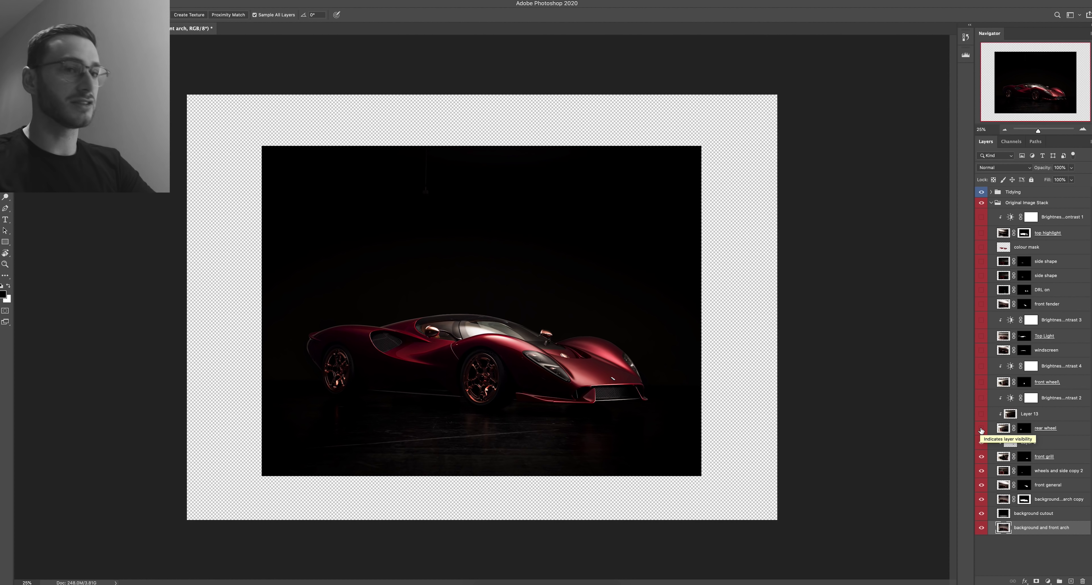
left_click(982, 428)
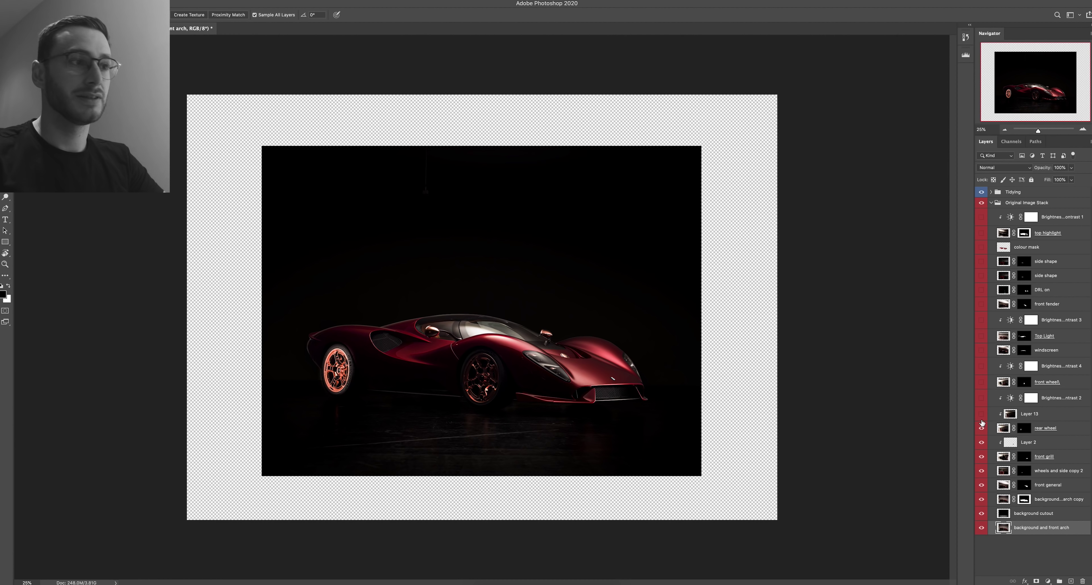
left_click_drag(982, 417, 981, 399)
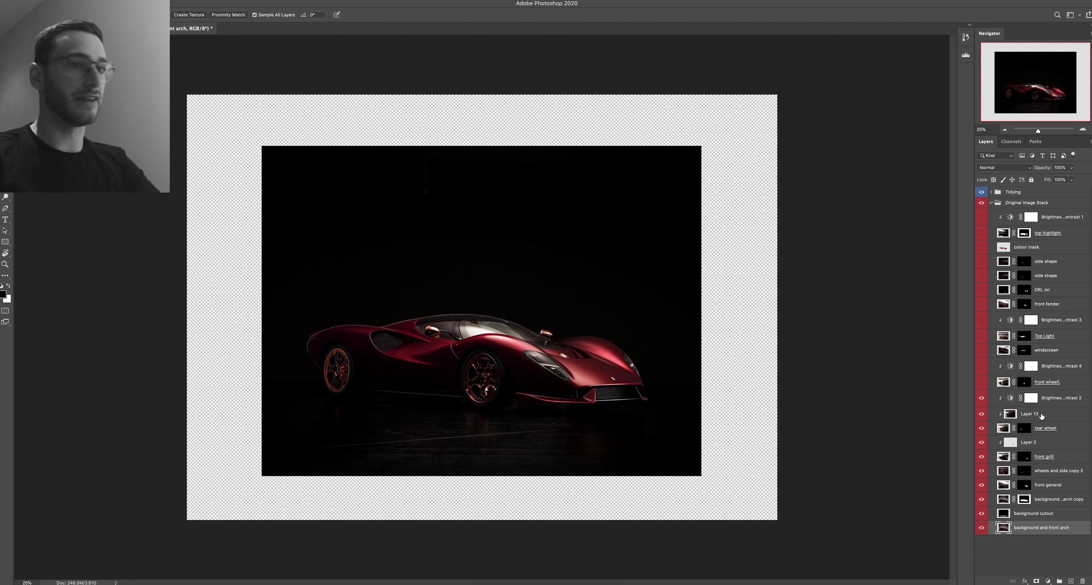
left_click(982, 414)
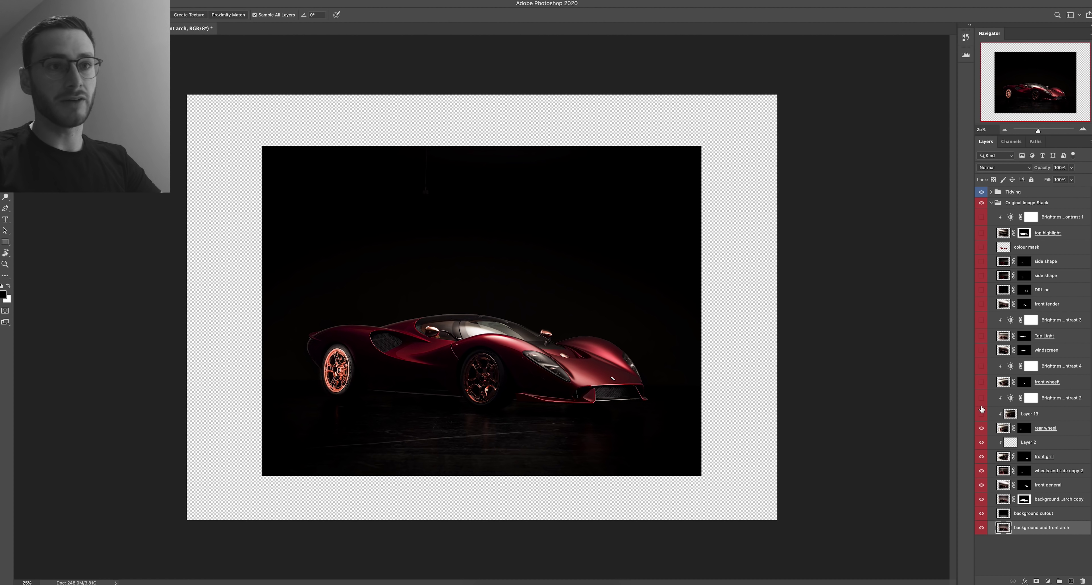
left_click_drag(982, 399, 982, 413)
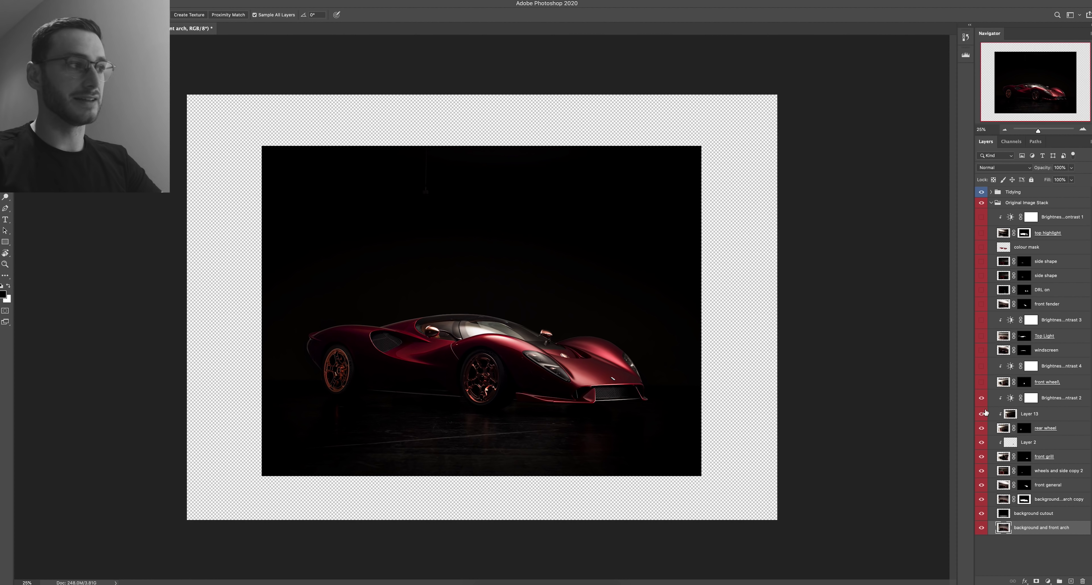
Step: Turn on the front wheel layer and Brightness/Contrast 4 to tone down the front wheel
left_click(983, 382)
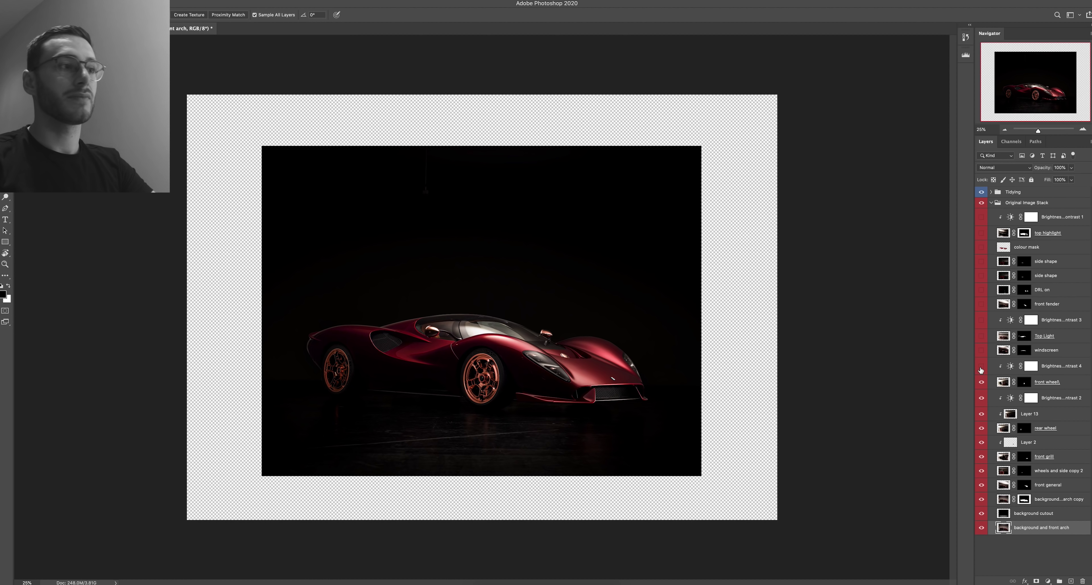
left_click(981, 367)
left_click(981, 368)
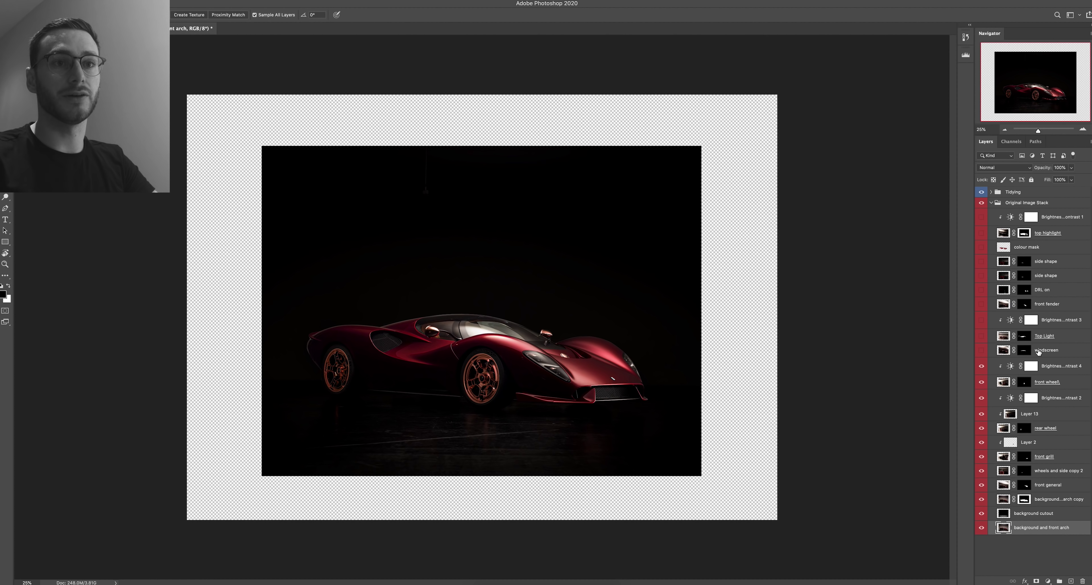
left_click(1056, 351)
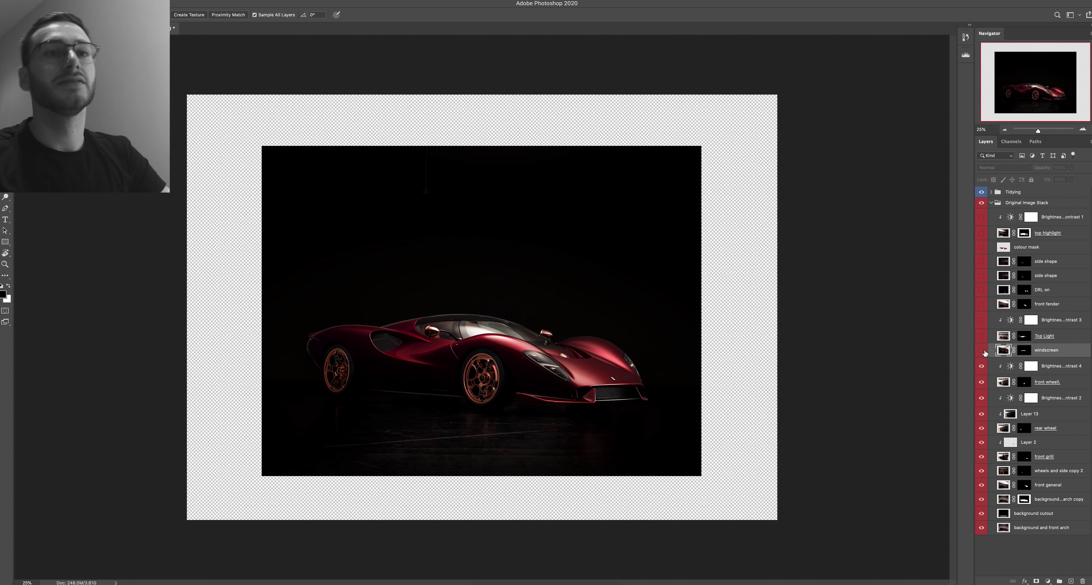
Step: Show the windscreen, Top Light and Brightness/Contrast 3 layers, comparing the windscreen before and after
left_click(981, 350)
left_click(981, 351)
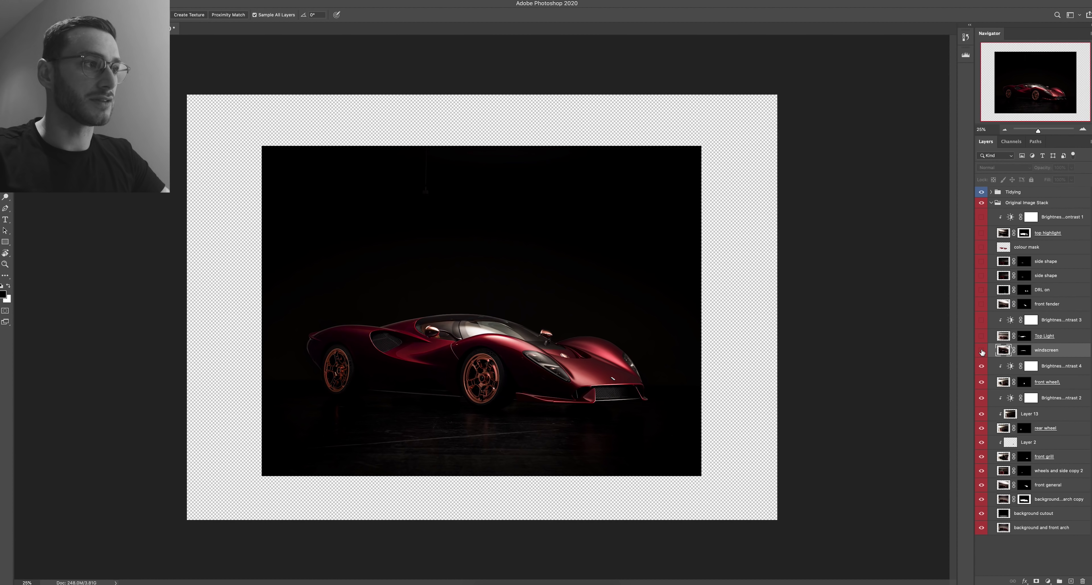
left_click(981, 351)
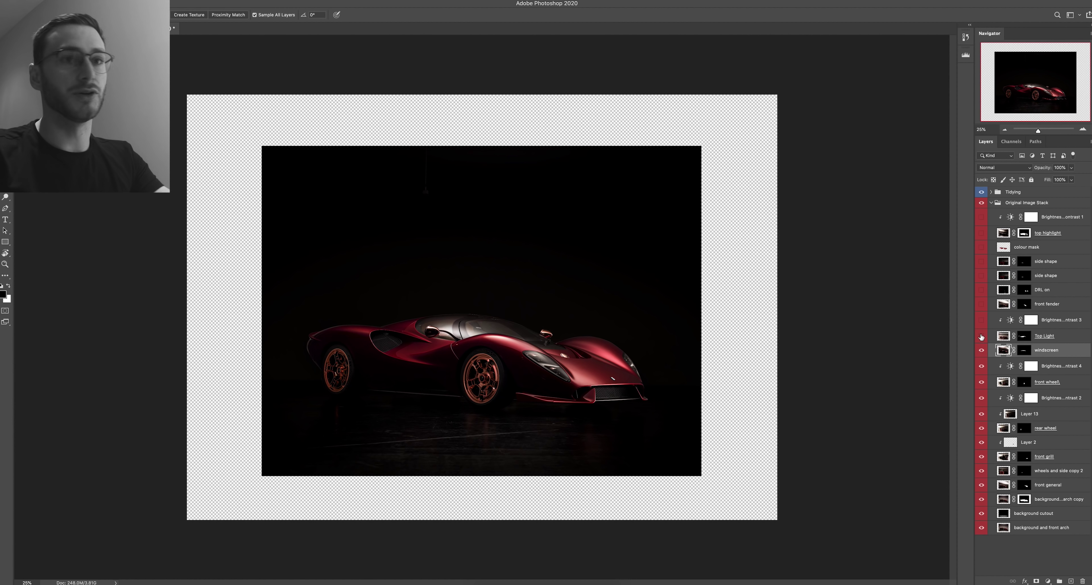
left_click(982, 336)
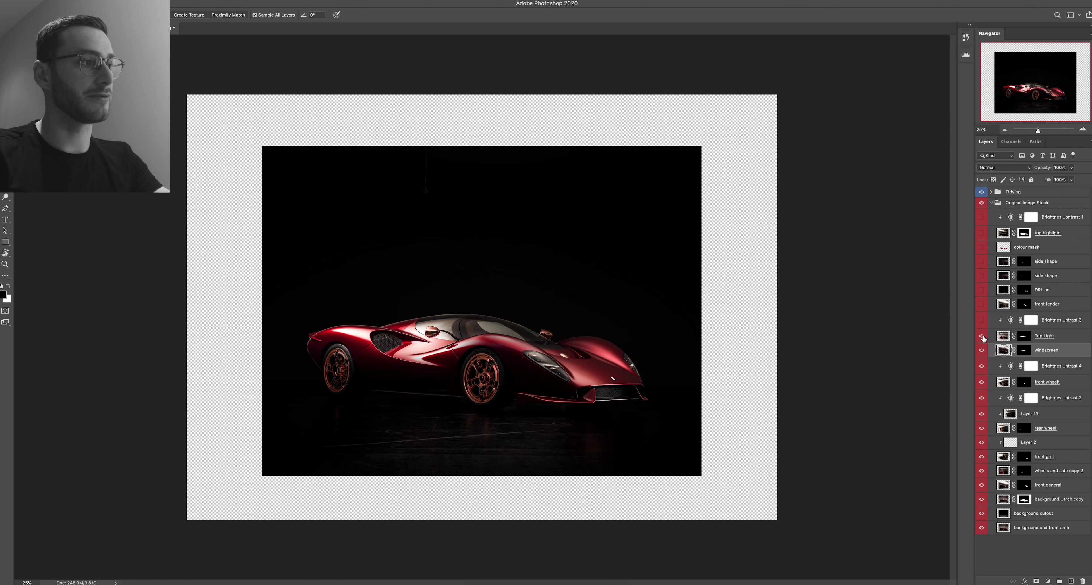
left_click(981, 320)
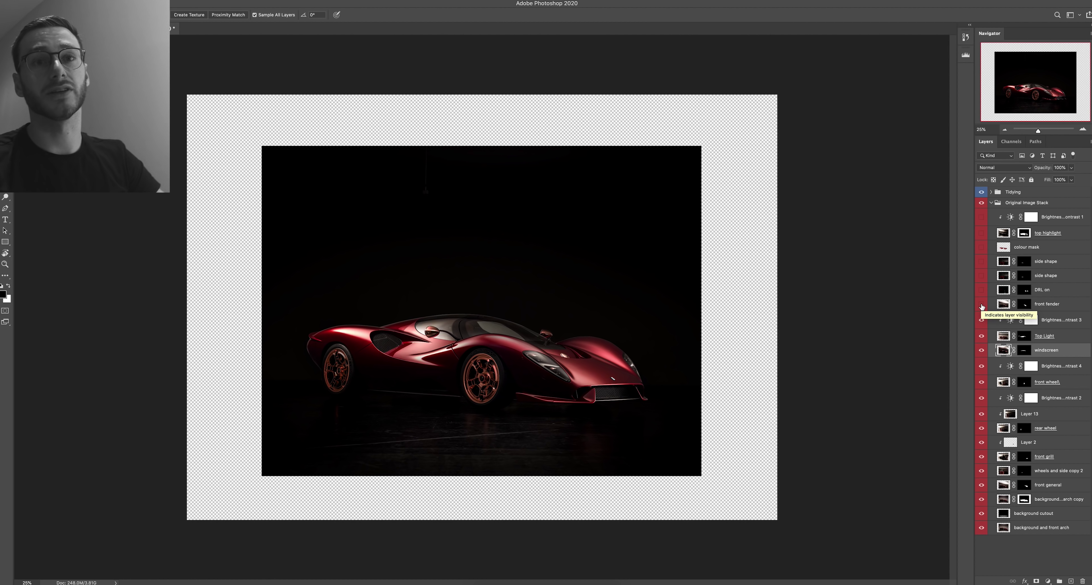
Step: Show front fender, DRL on, and the lower and upper side shape layers
left_click(981, 304)
left_click(982, 305)
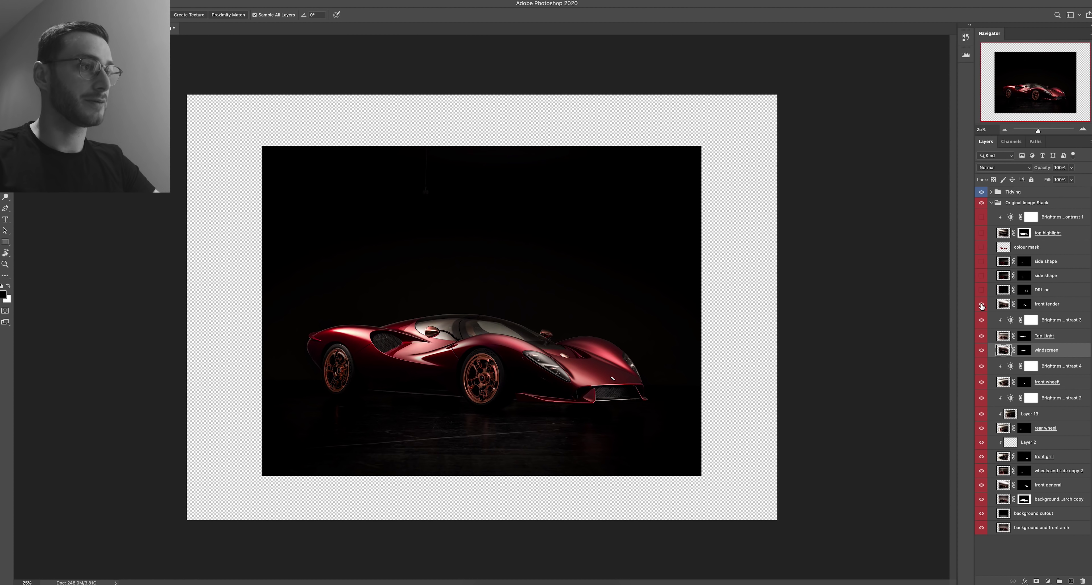
left_click(981, 305)
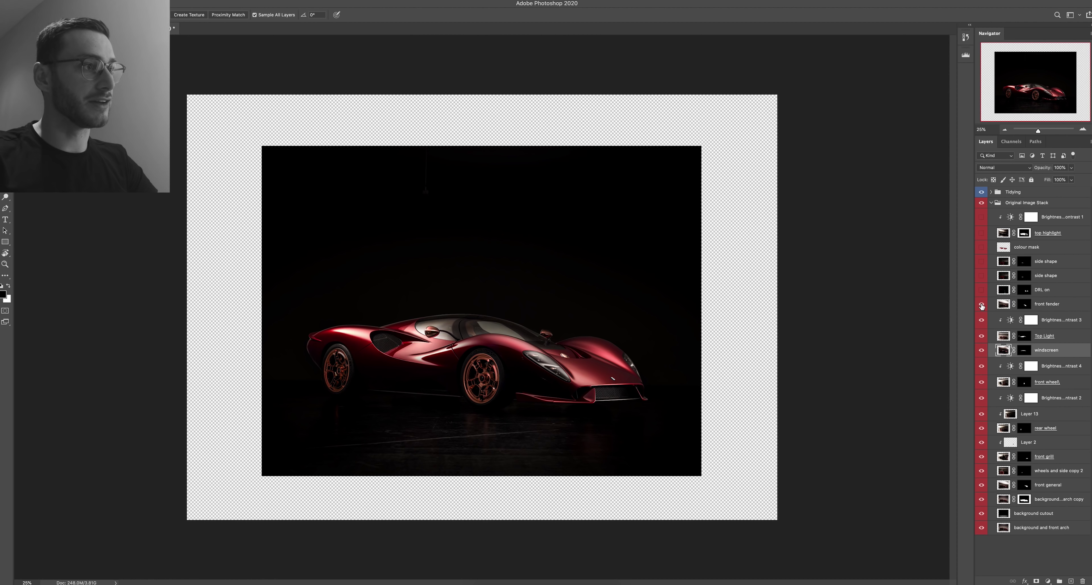
left_click(981, 290)
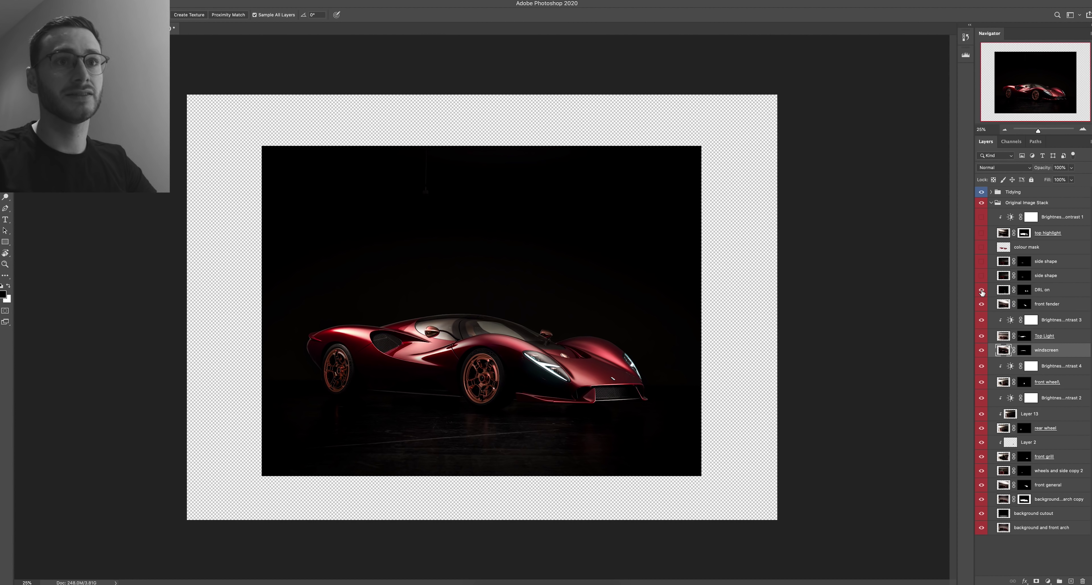
left_click(987, 290)
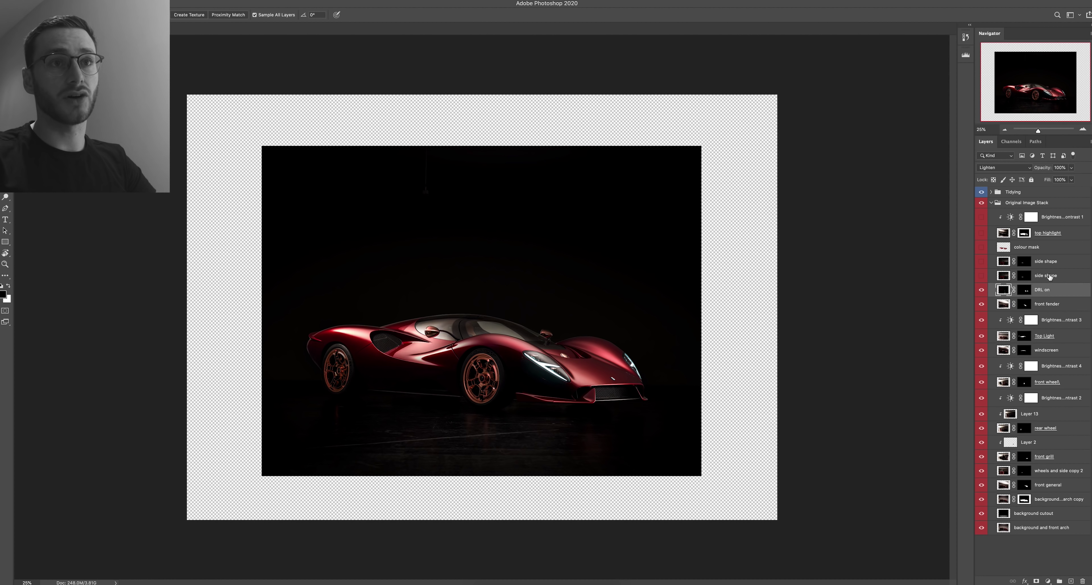
left_click(986, 276)
left_click(983, 276)
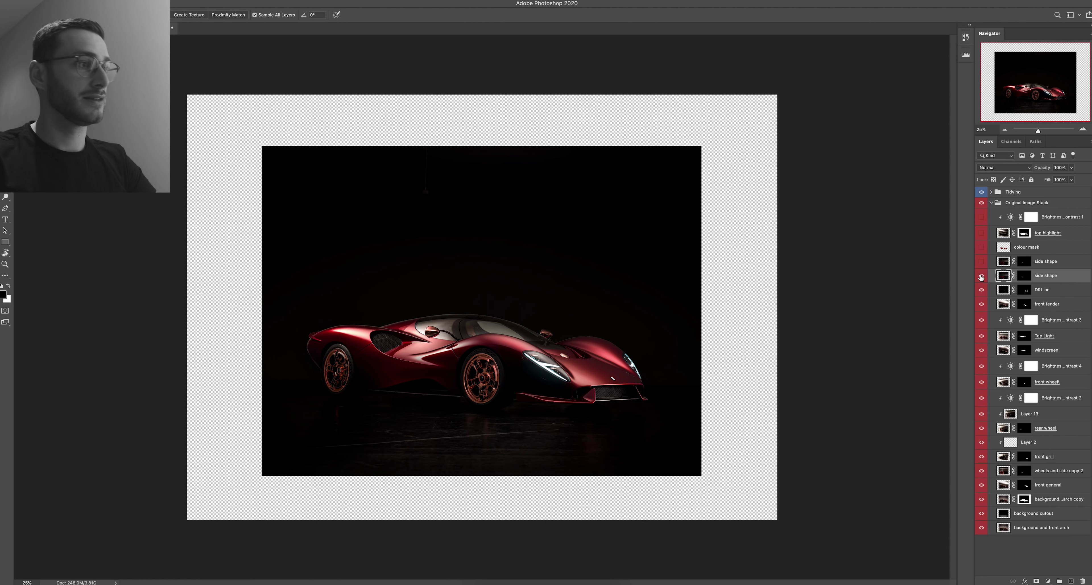
left_click(981, 261)
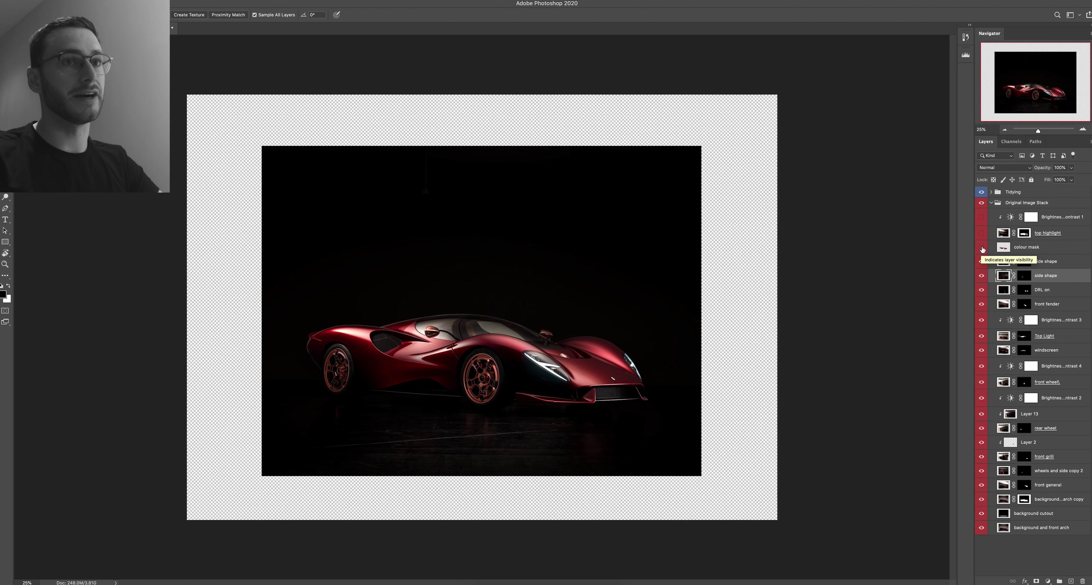
Step: Show colour mask, top highlight and Brightness/Contrast 1, then expand the Tidying group
left_click(978, 249)
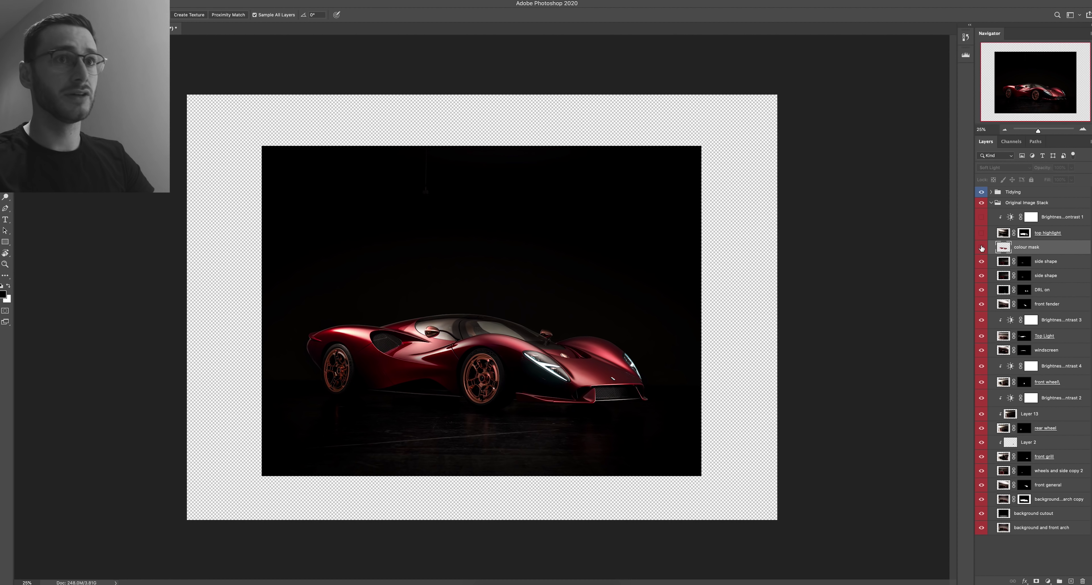
left_click(981, 247)
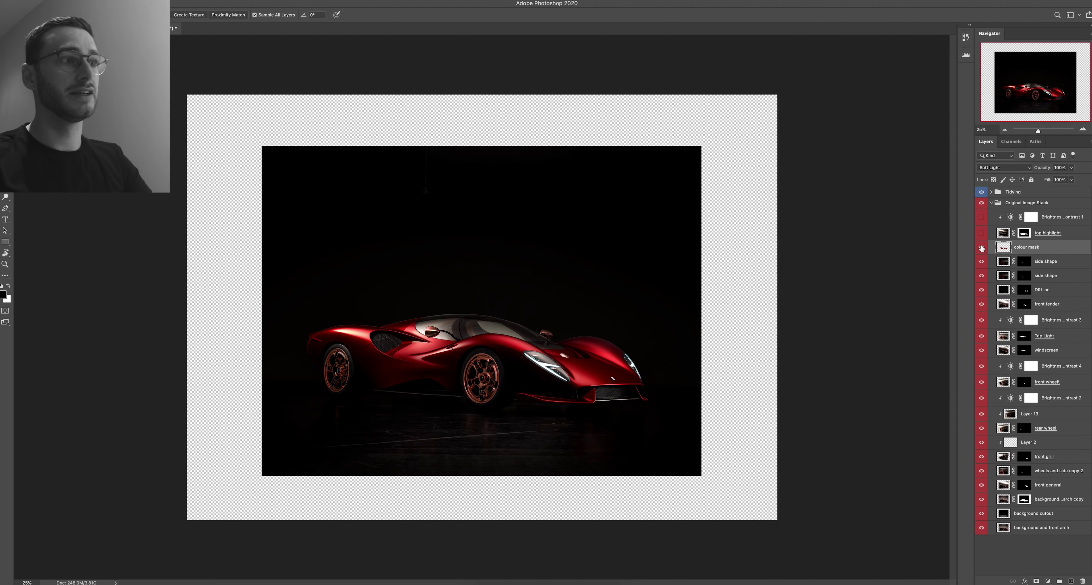
left_click(1047, 236)
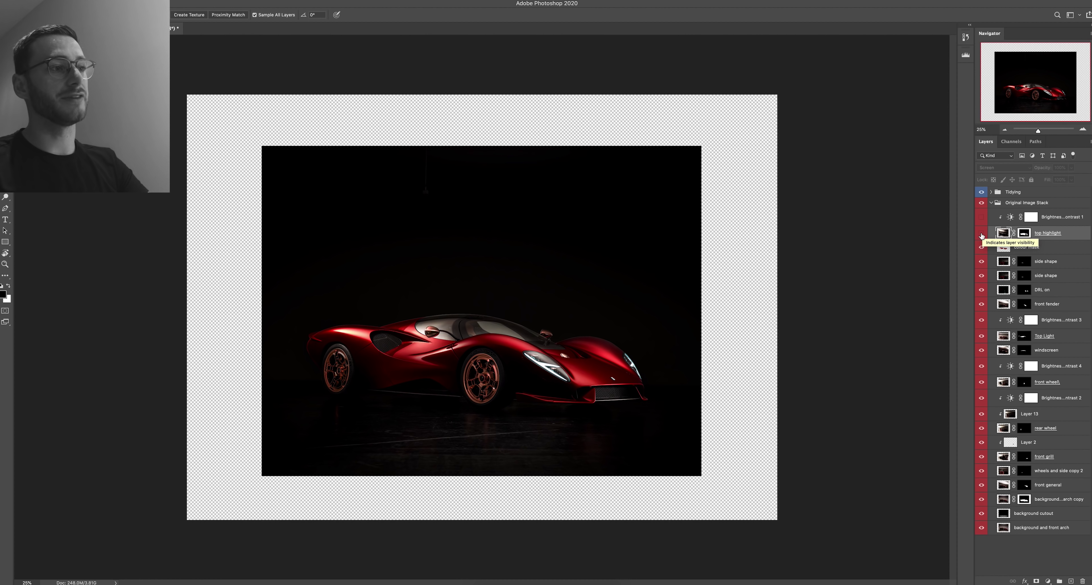
left_click(982, 233)
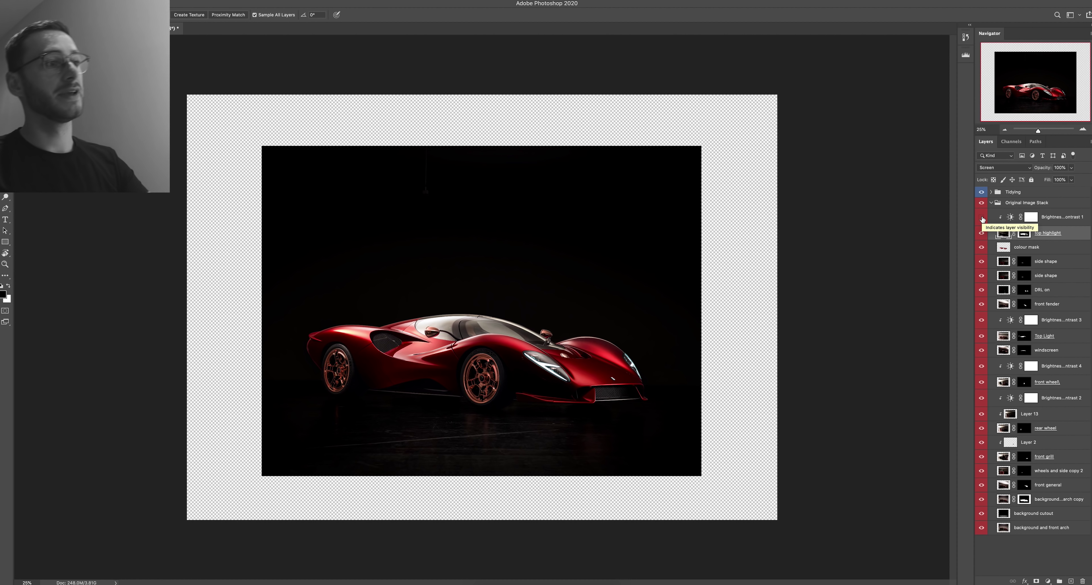
left_click(983, 218)
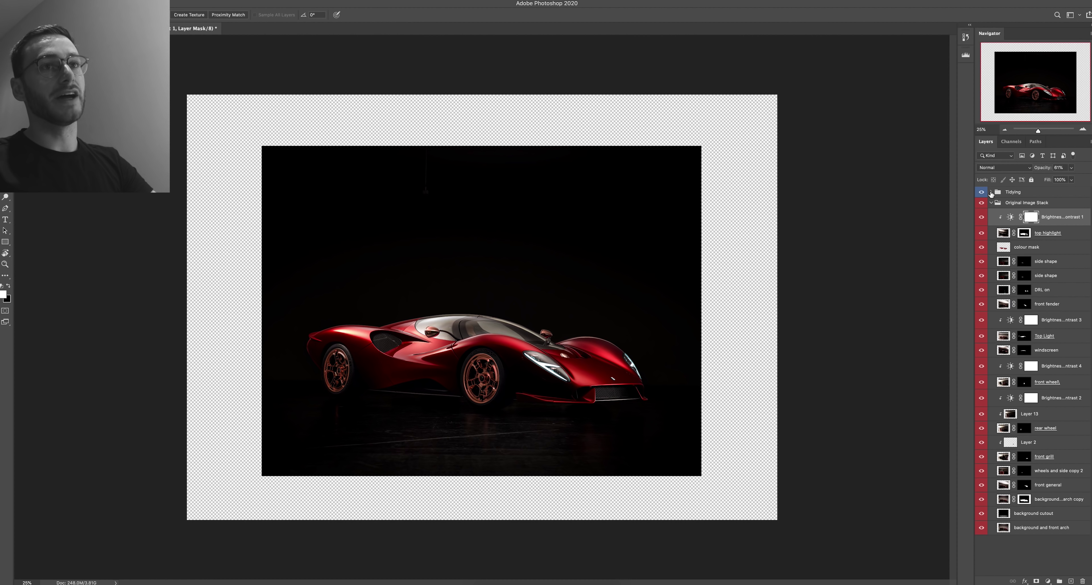
left_click(991, 193)
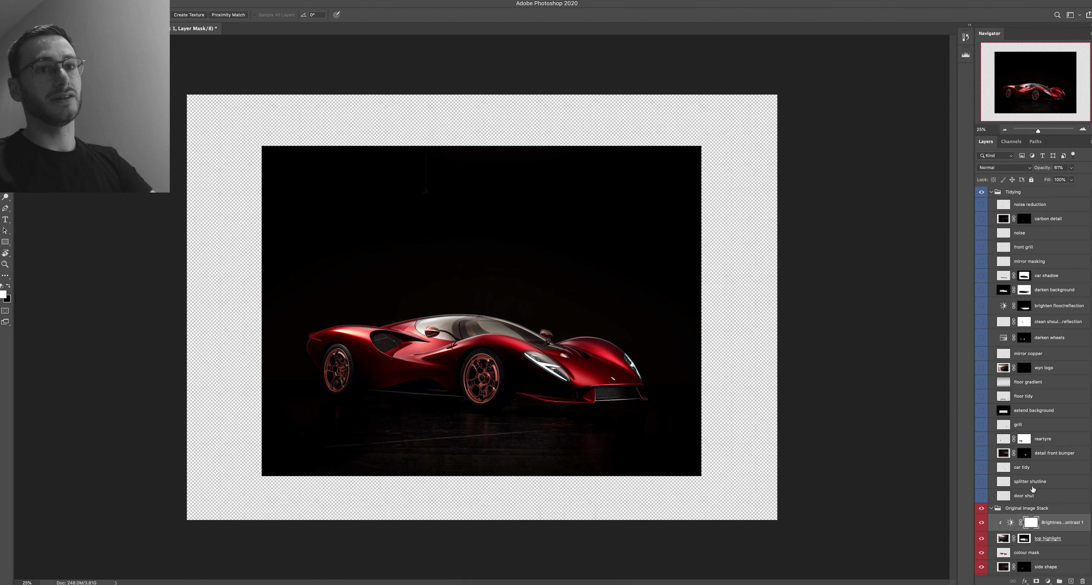
left_click(1018, 494)
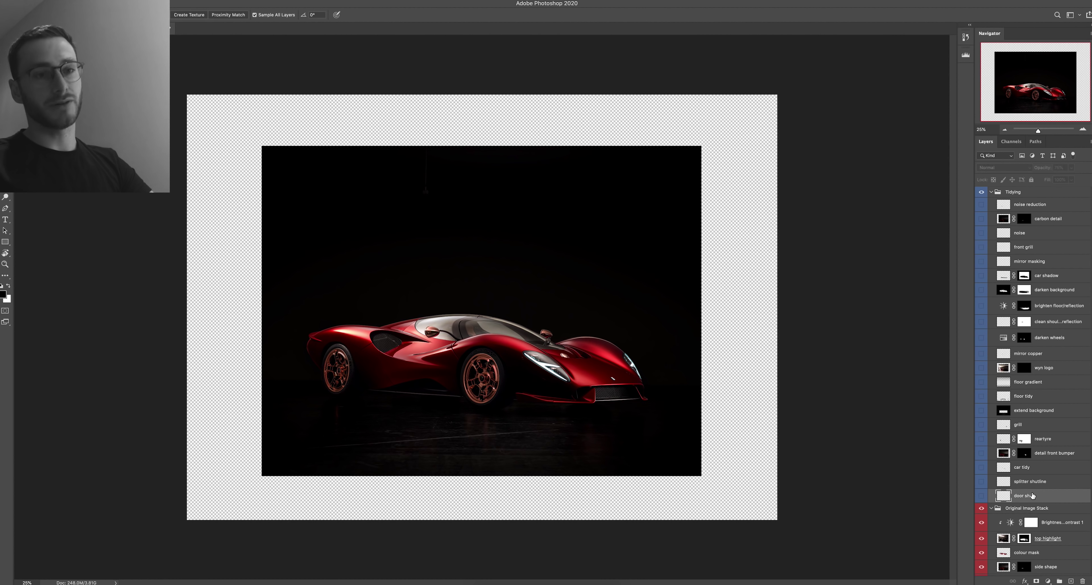
Step: Make the 'door shut' and 'splitter shutline' Tidying layers visible
left_click(982, 496)
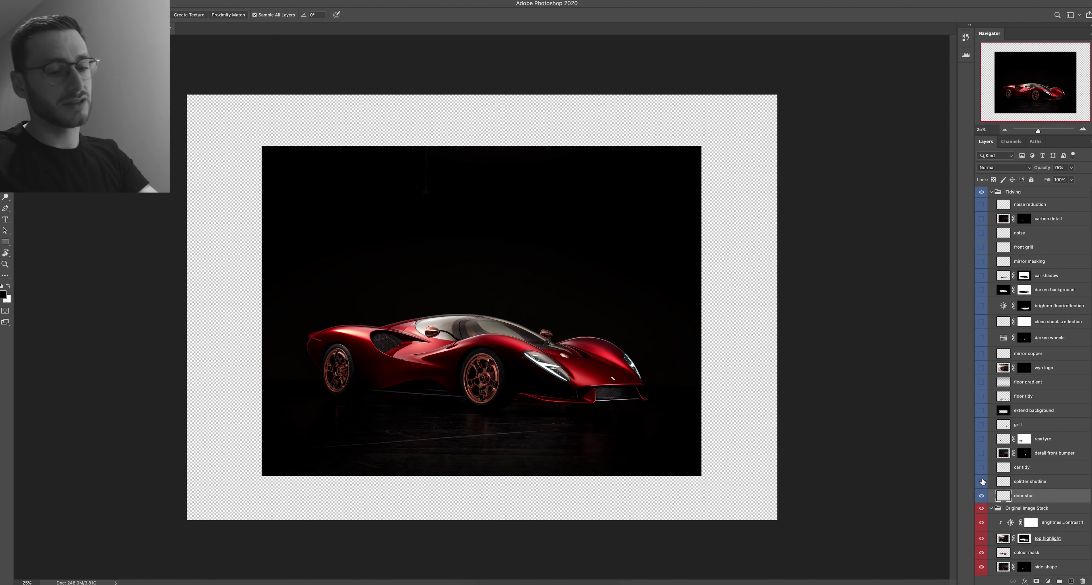
left_click(981, 482)
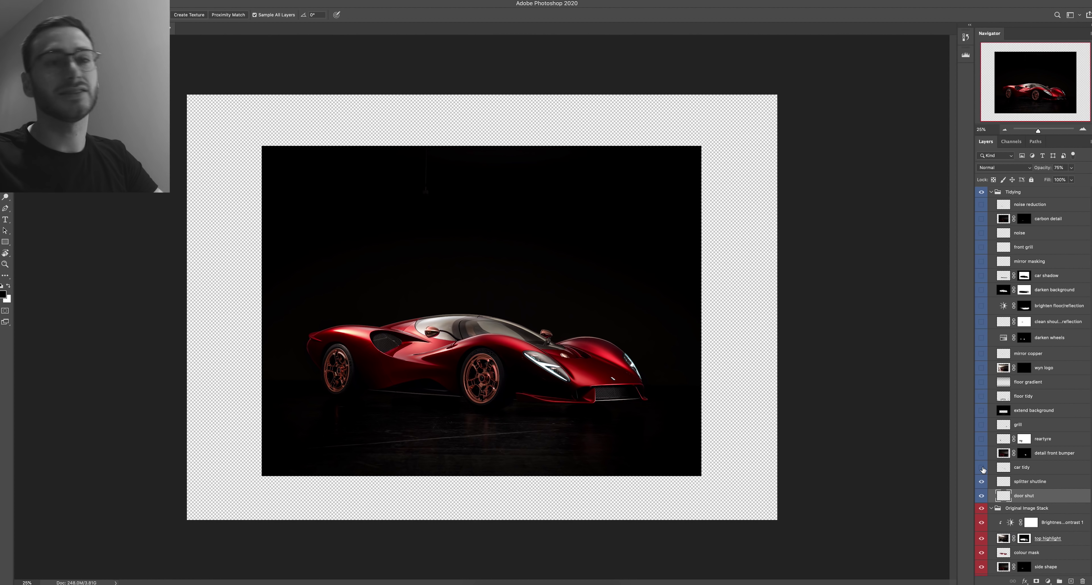
Step: Zoom in and toggle 'car tidy' repeatedly to compare, leaving it on, then show 'detail front bumper'
key("ctrl+plus")
key("ctrl+plus")
key("ctrl+plus")
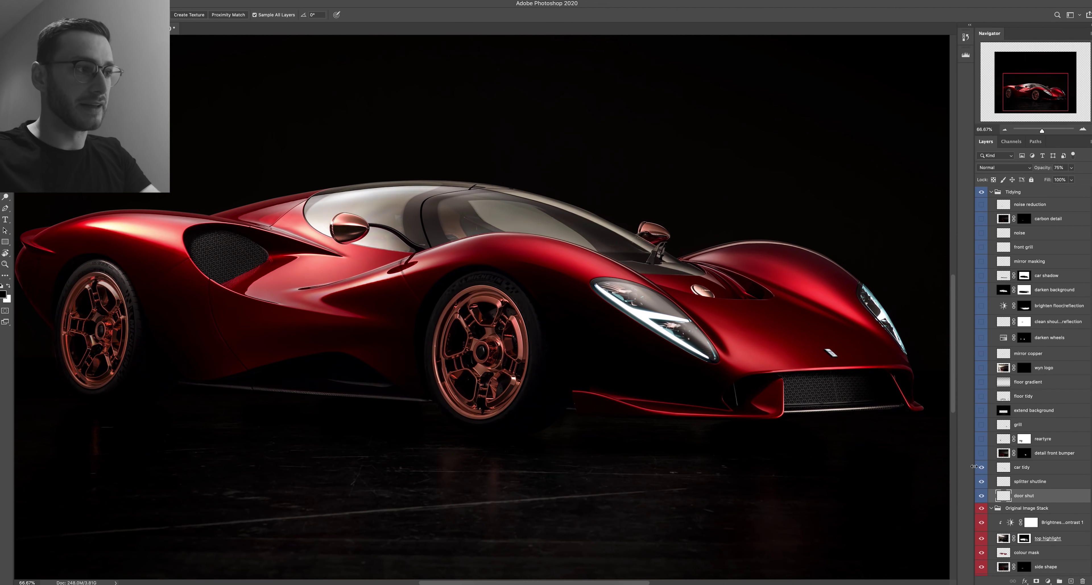
left_click(982, 468)
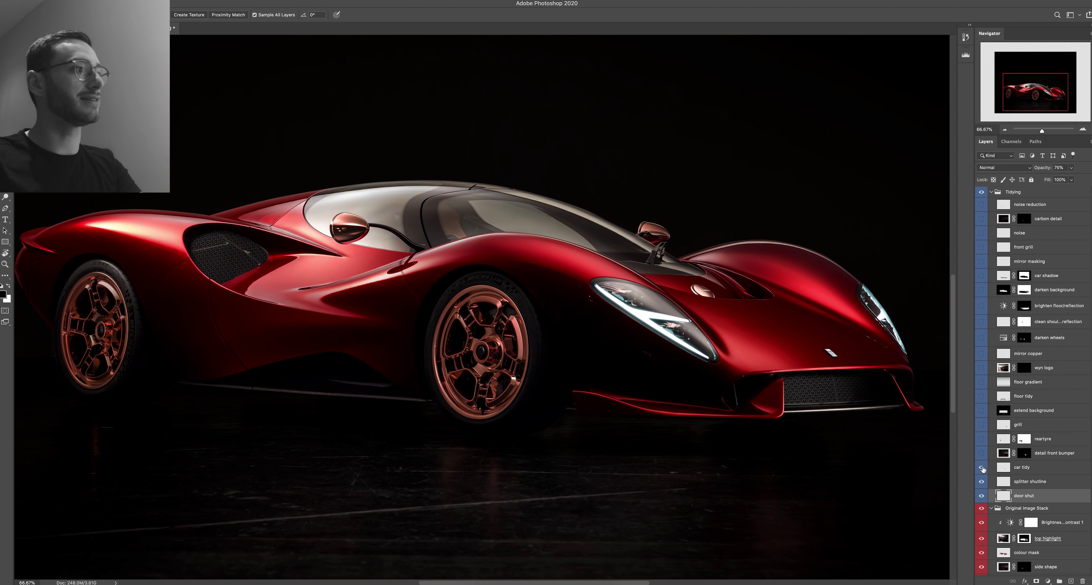
left_click(983, 467)
left_click(982, 467)
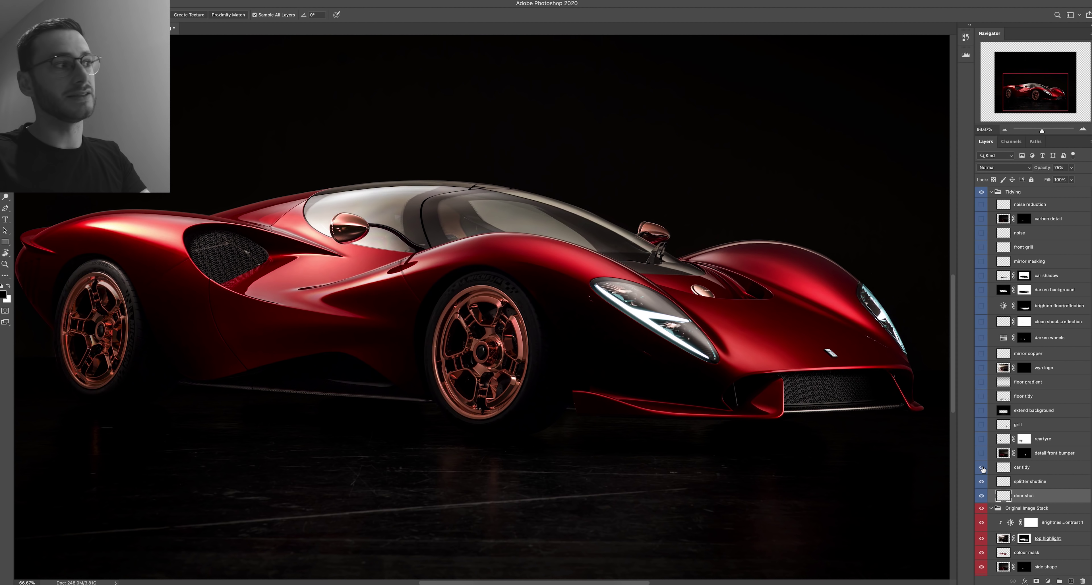
left_click(982, 468)
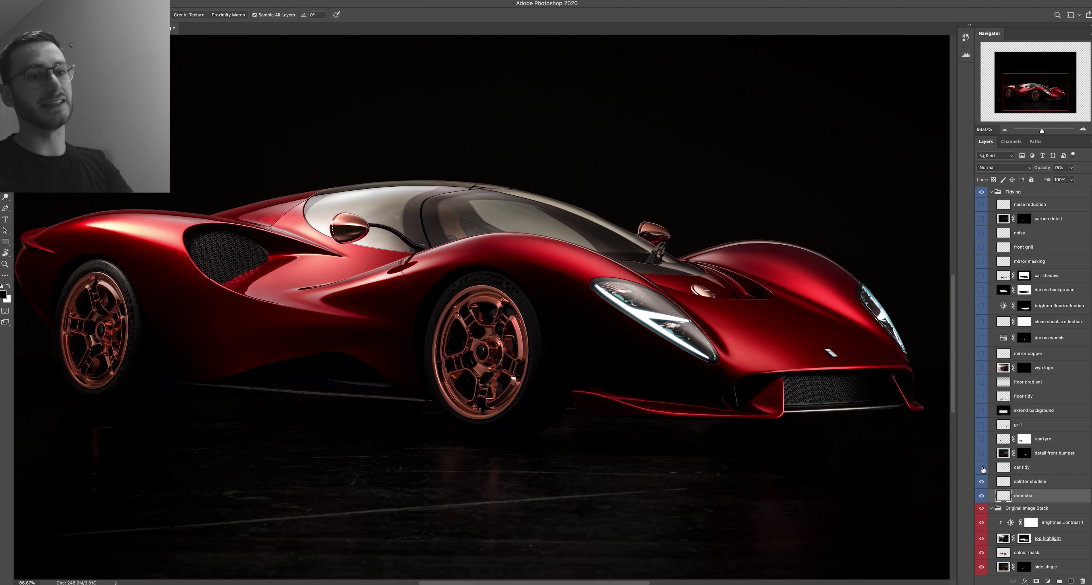
left_click(983, 467)
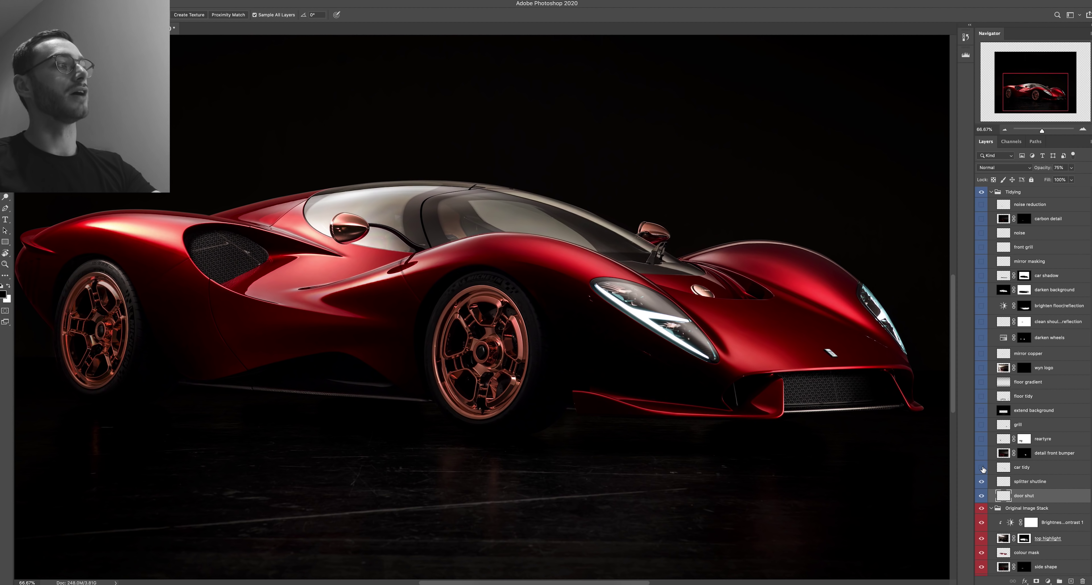
left_click(982, 468)
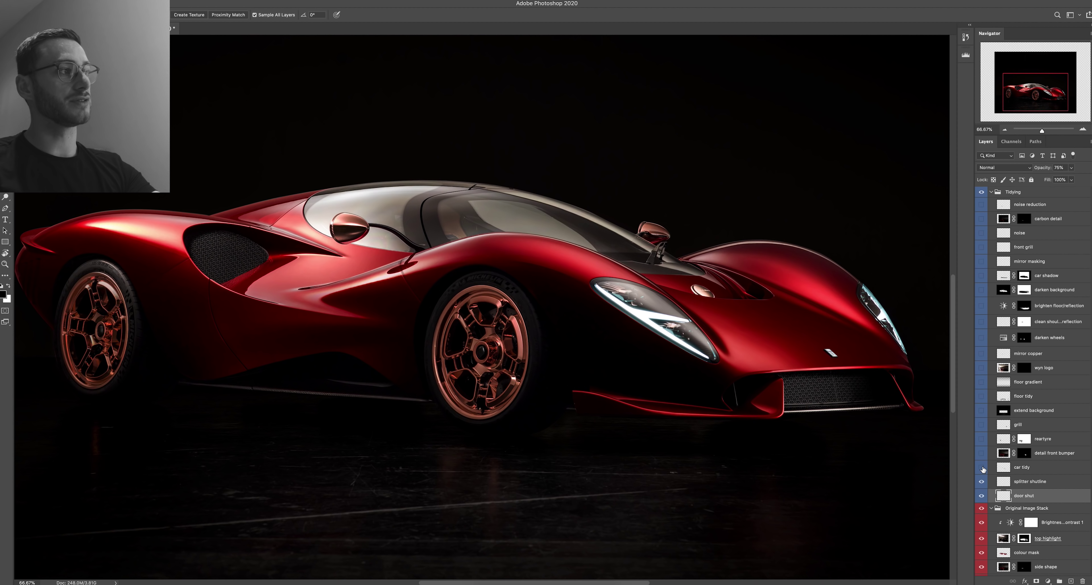
left_click(983, 467)
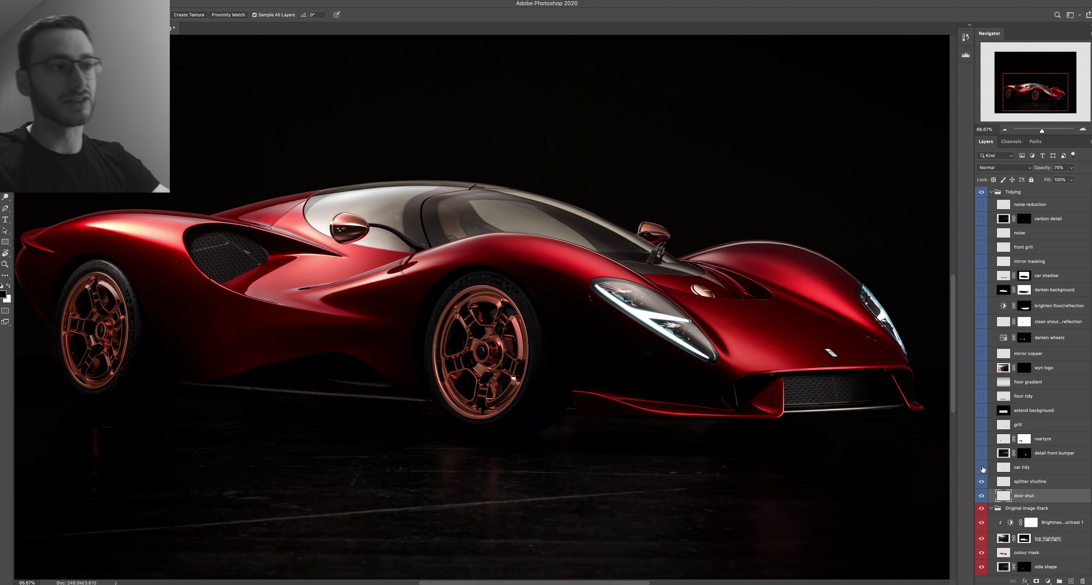
left_click(982, 467)
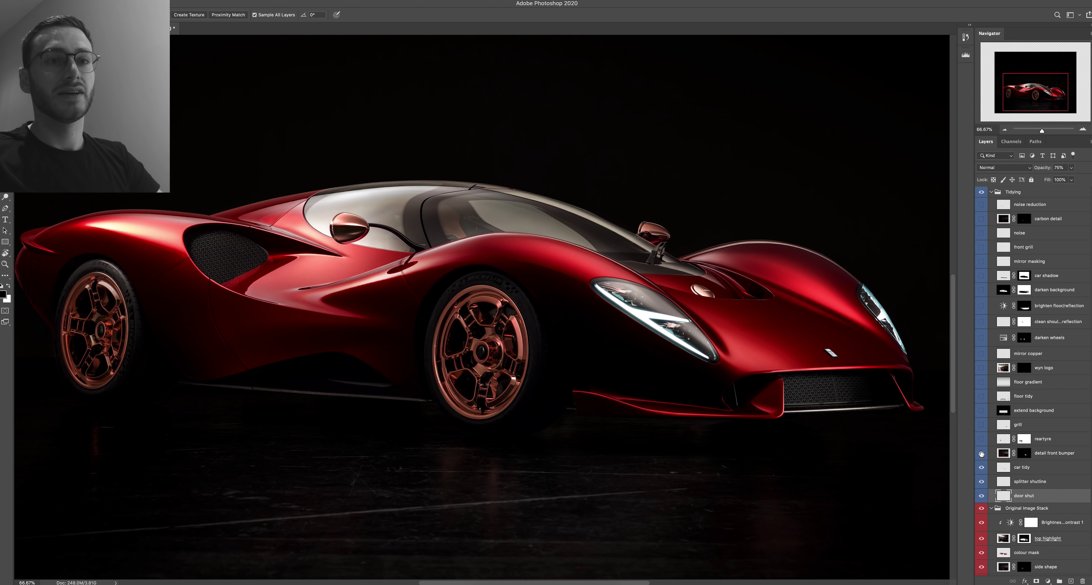
left_click(982, 453)
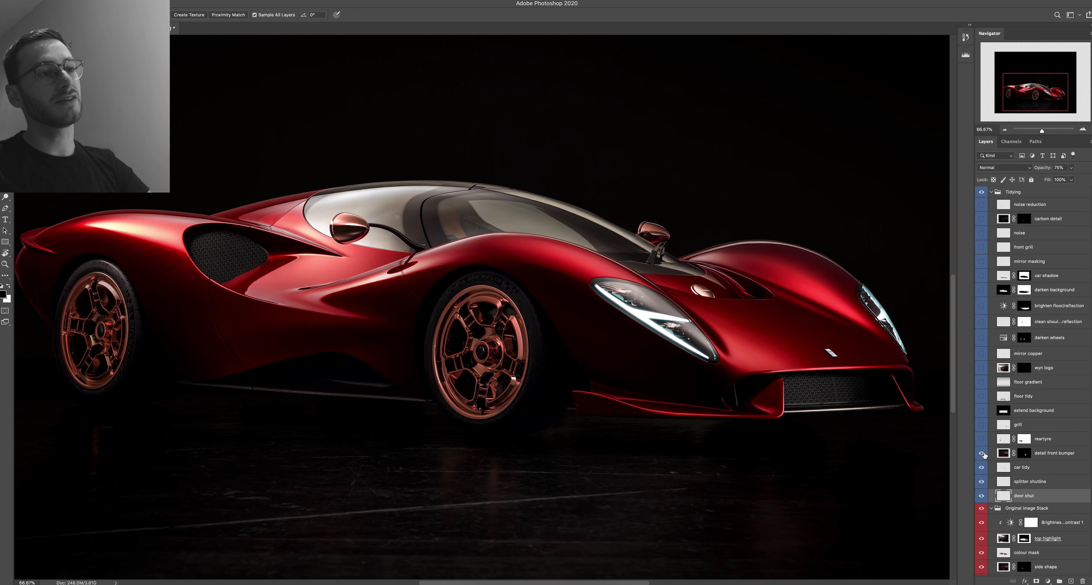
left_click(1038, 440)
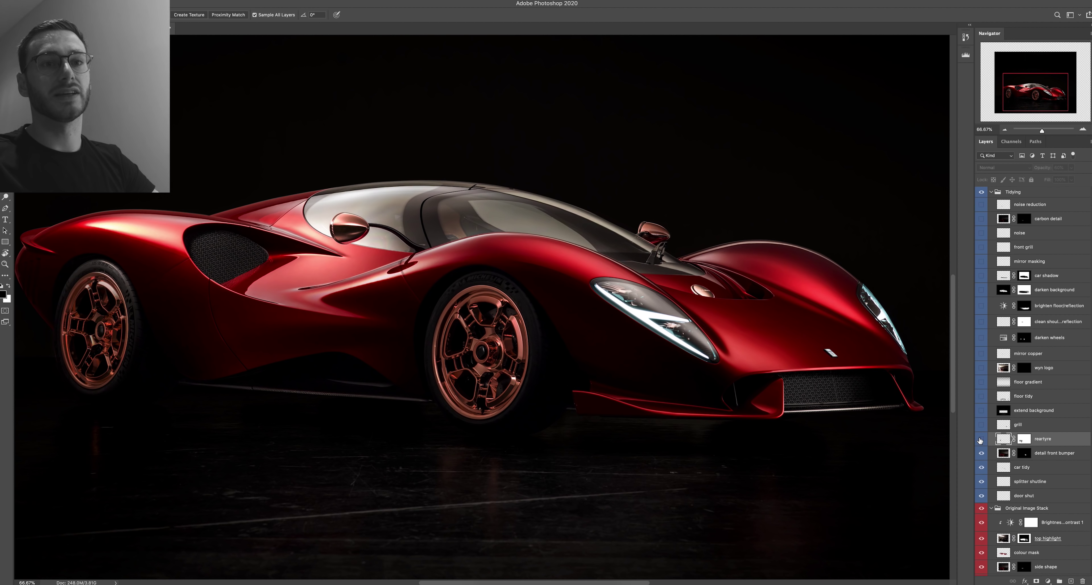
Step: Zoom in on the car's rear and turn on 'reartyre', comparing the darkened rear wheel
key("super+0")
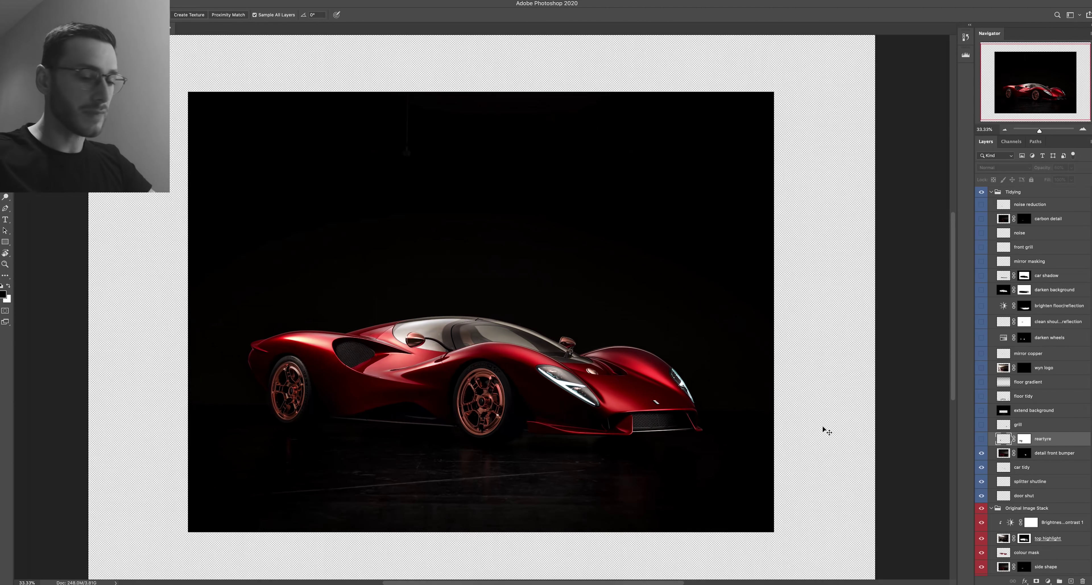
key("super+plus")
key("super+plus")
key("super+plus")
left_click_drag(1010, 94, 999, 99)
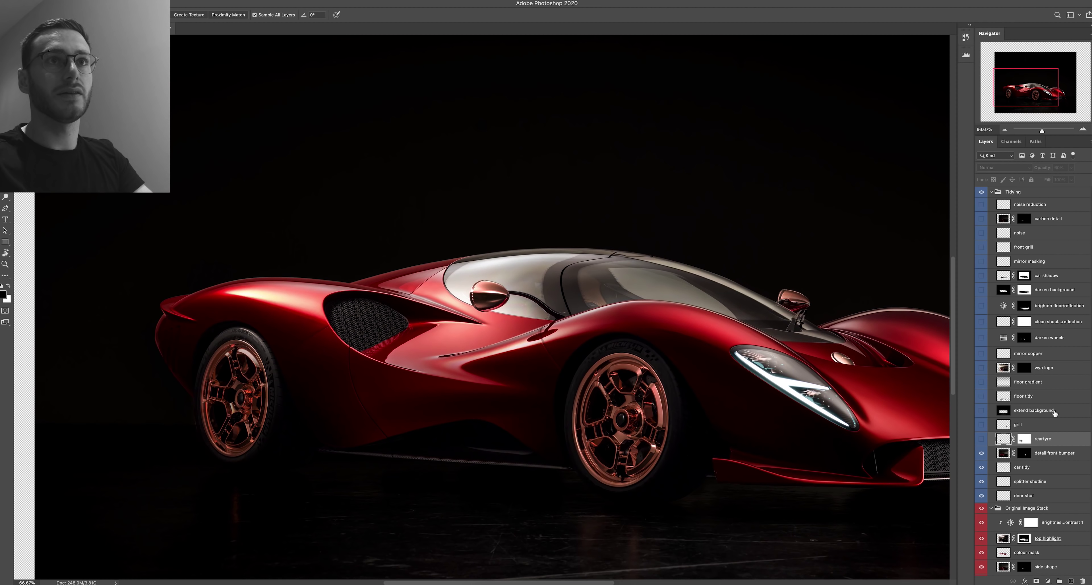
left_click(981, 438)
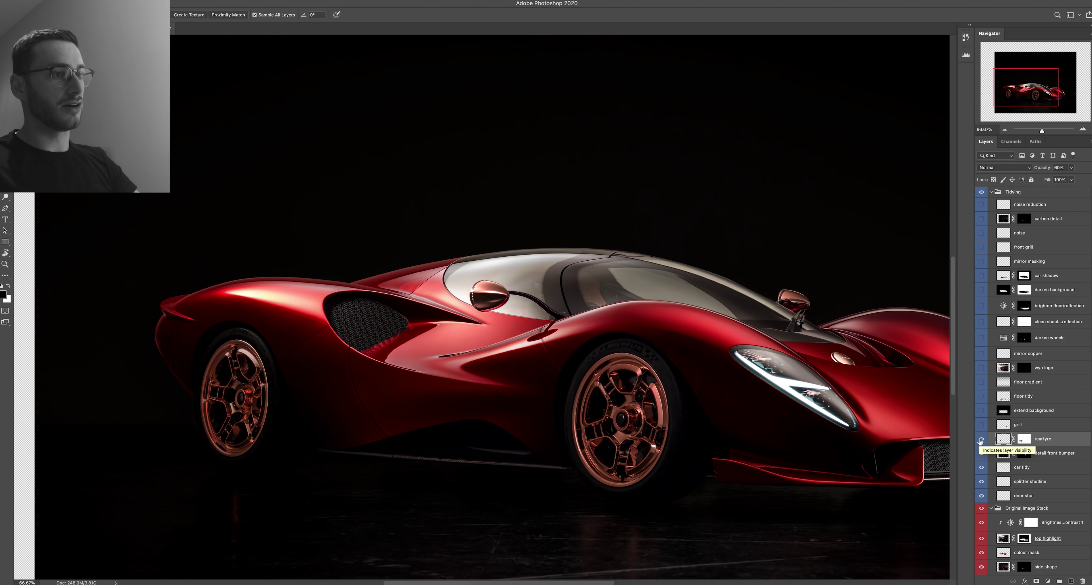
left_click(981, 440)
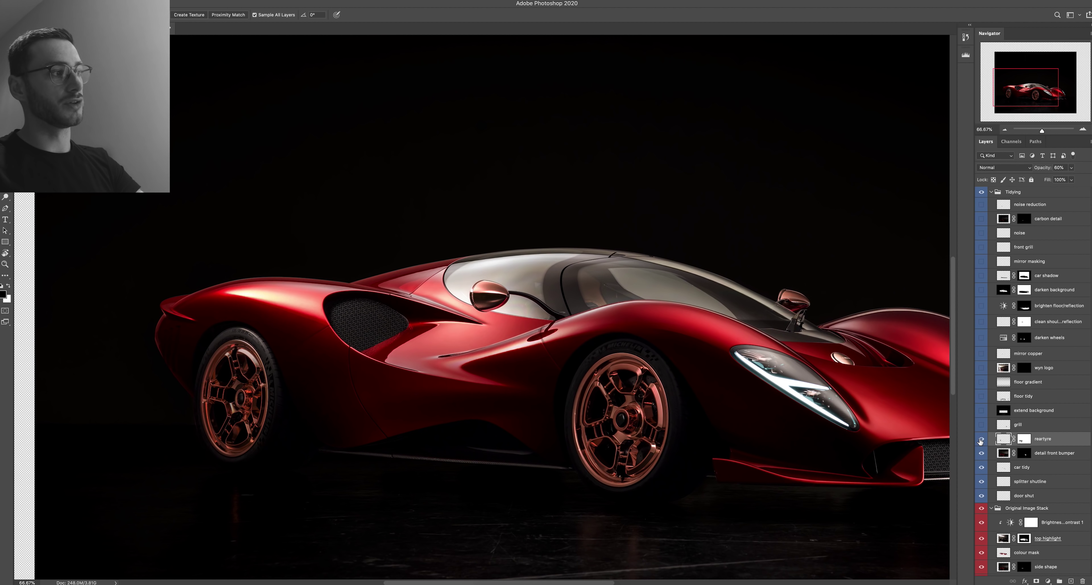
left_click(981, 439)
Step: Show the grill layer, toggling it off and on to compare the front grille
left_click(990, 425)
left_click(981, 424)
key("super+0")
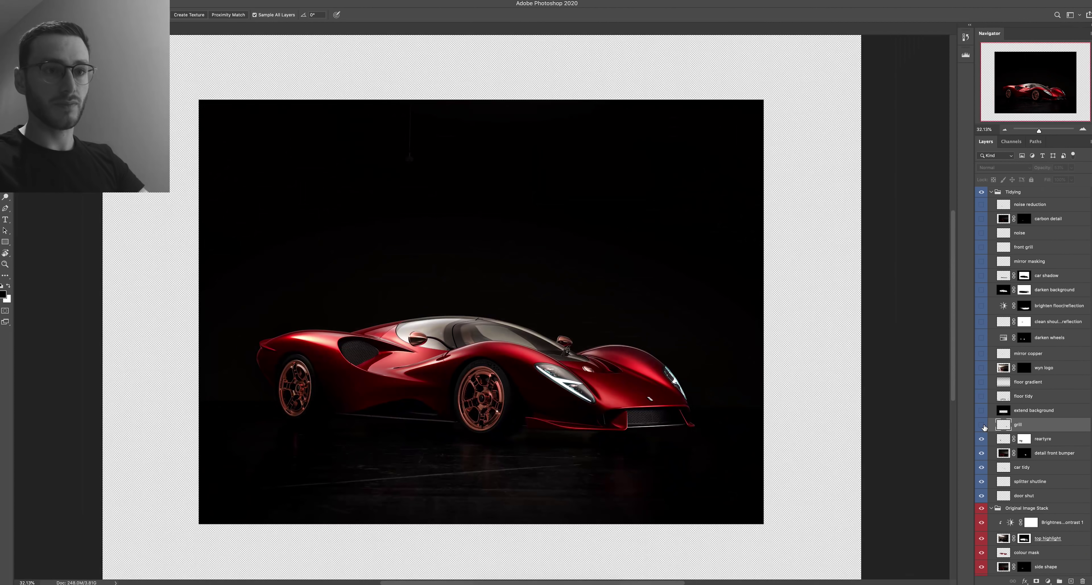
left_click(982, 425)
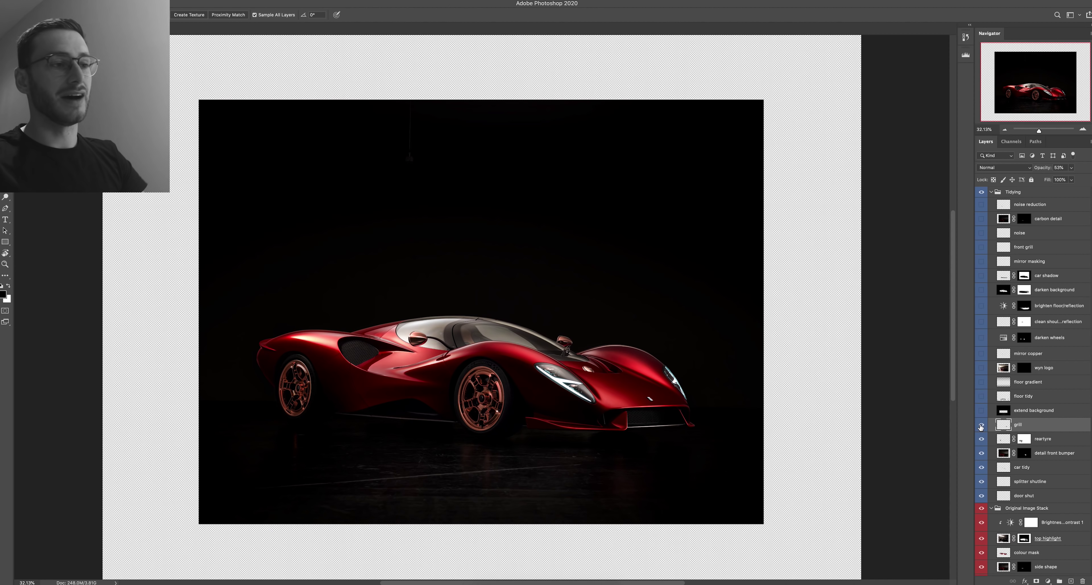
left_click(982, 425)
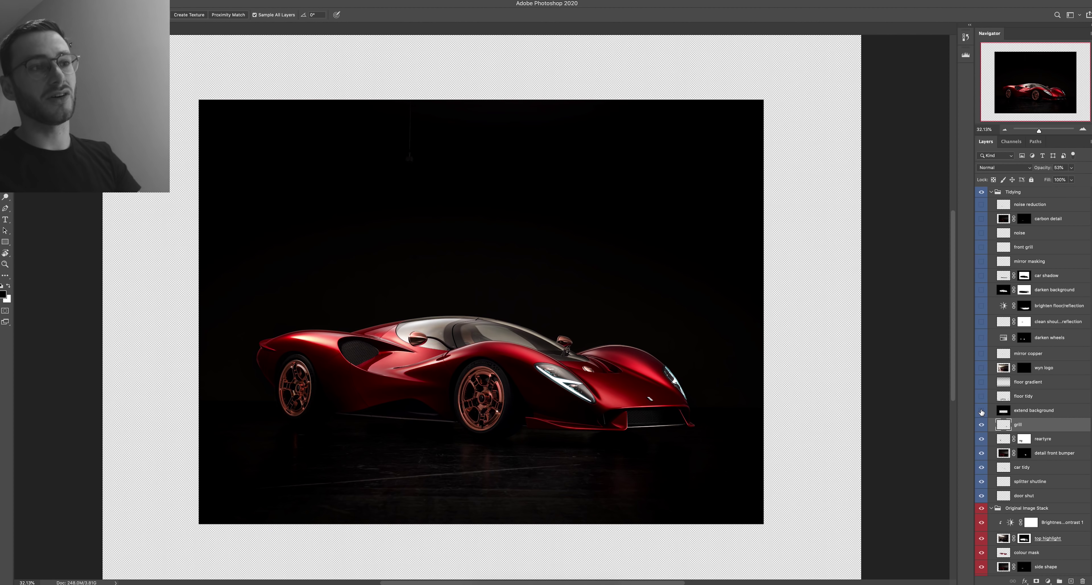
Step: Turn on 'extend background' so the black backdrop reaches every canvas edge
left_click(1002, 412)
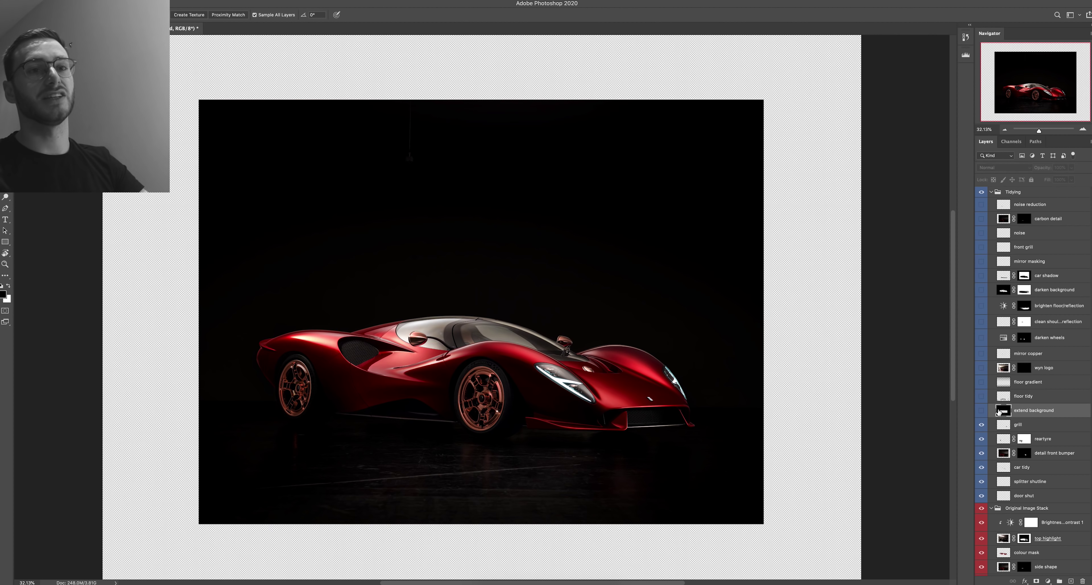
key("super+minus")
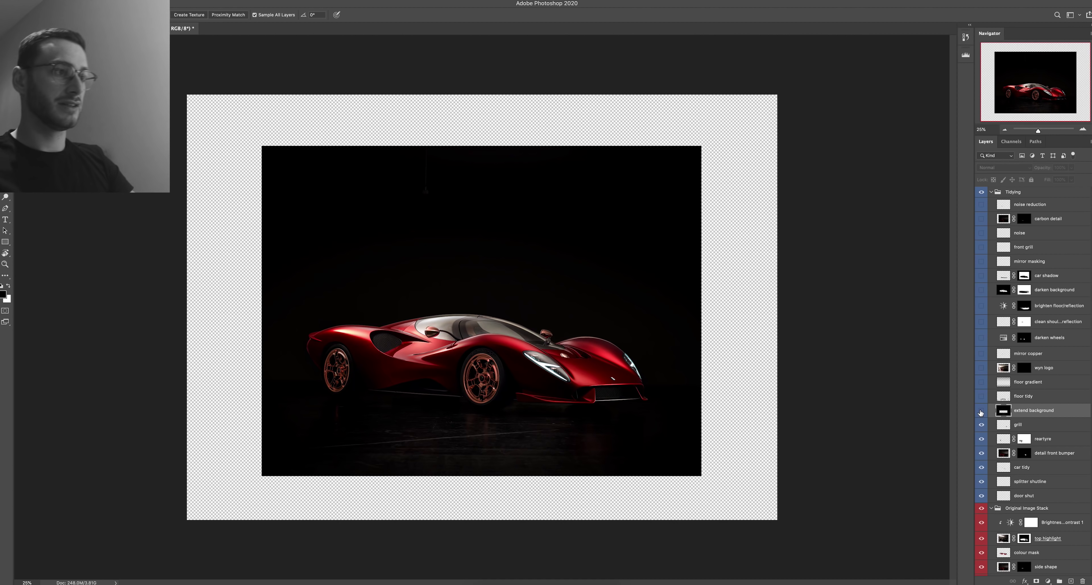
key("super+plus")
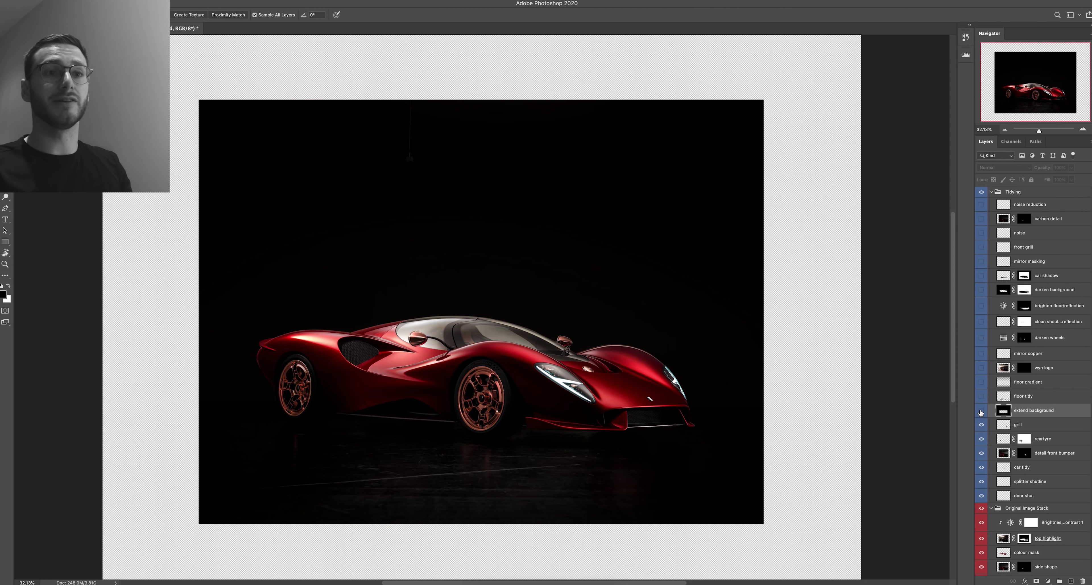
left_click(981, 411)
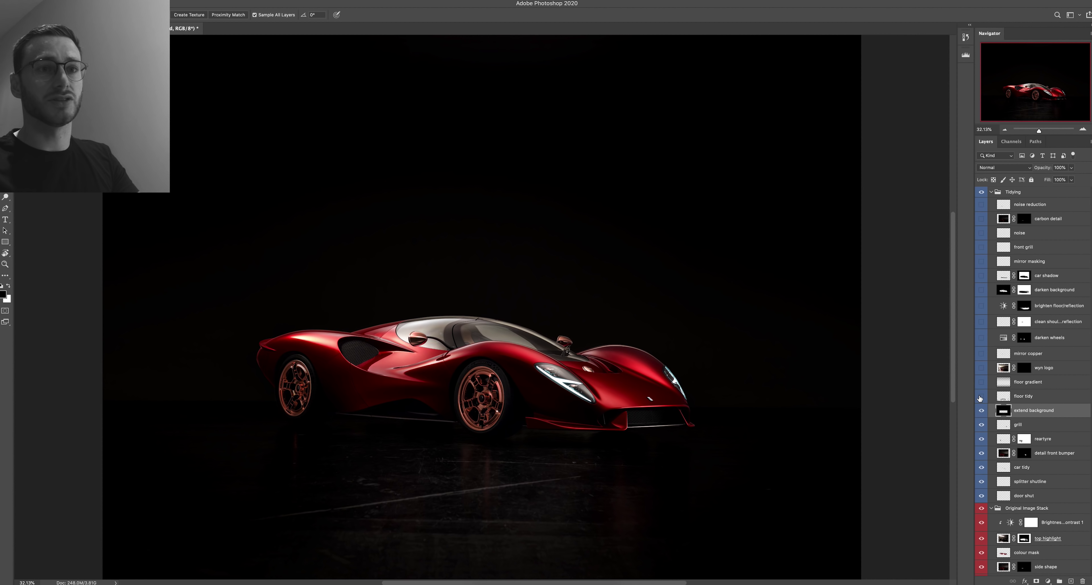
Step: Turn on the floor tidy and floor gradient layers to darken the floor
left_click(981, 396)
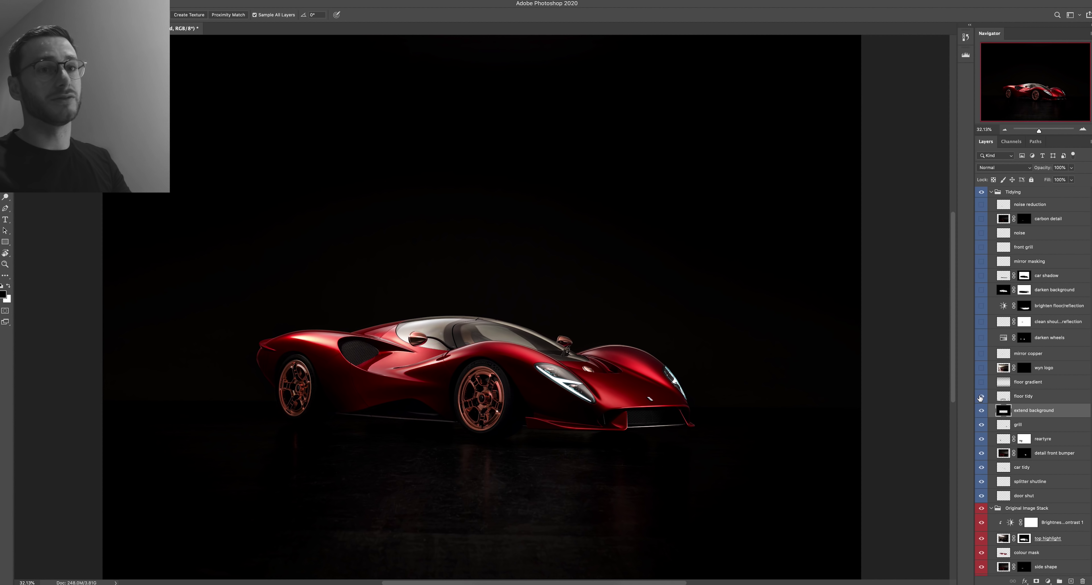
left_click(1029, 398)
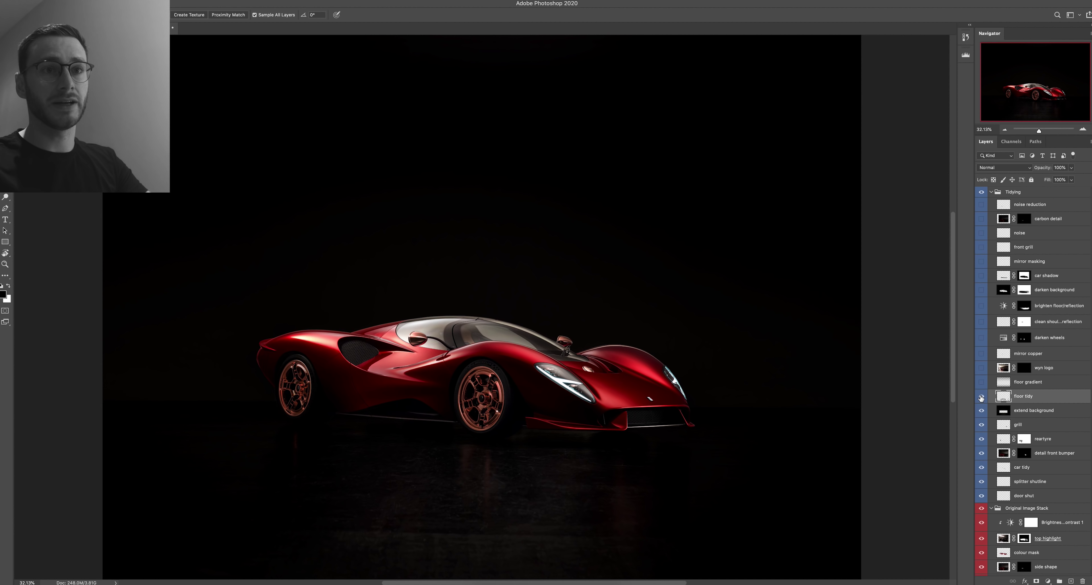
left_click(980, 382)
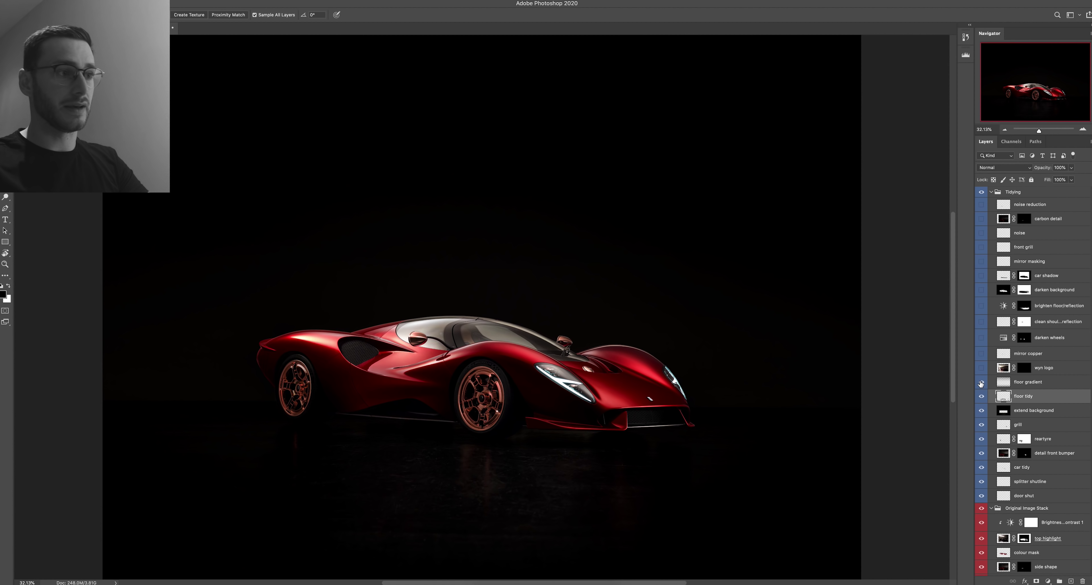
key("super+minus")
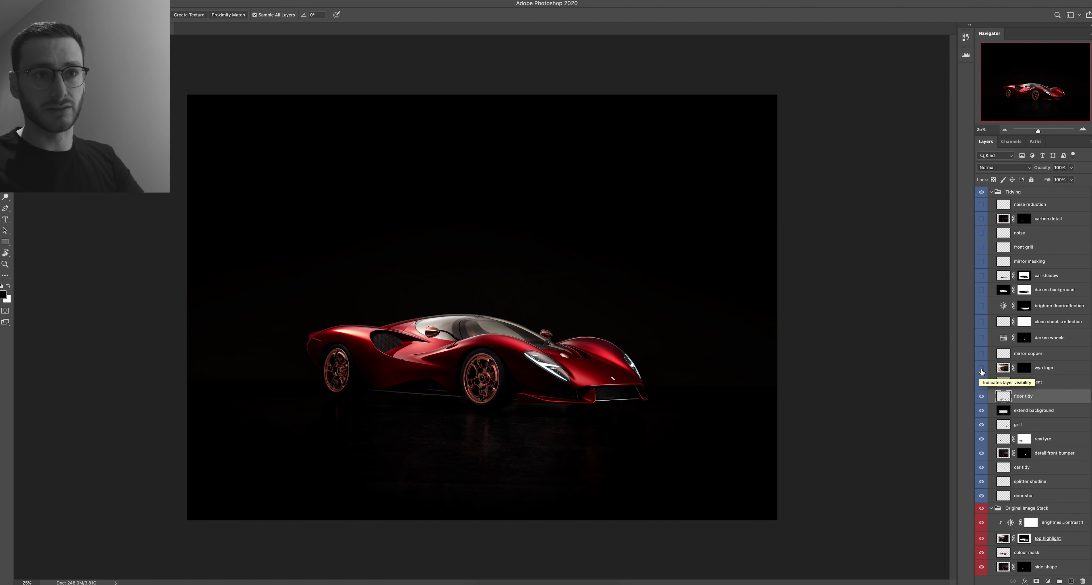
Step: Turn on 'wyn logo', zooming in on the rear side to compare it off and on
left_click(982, 368)
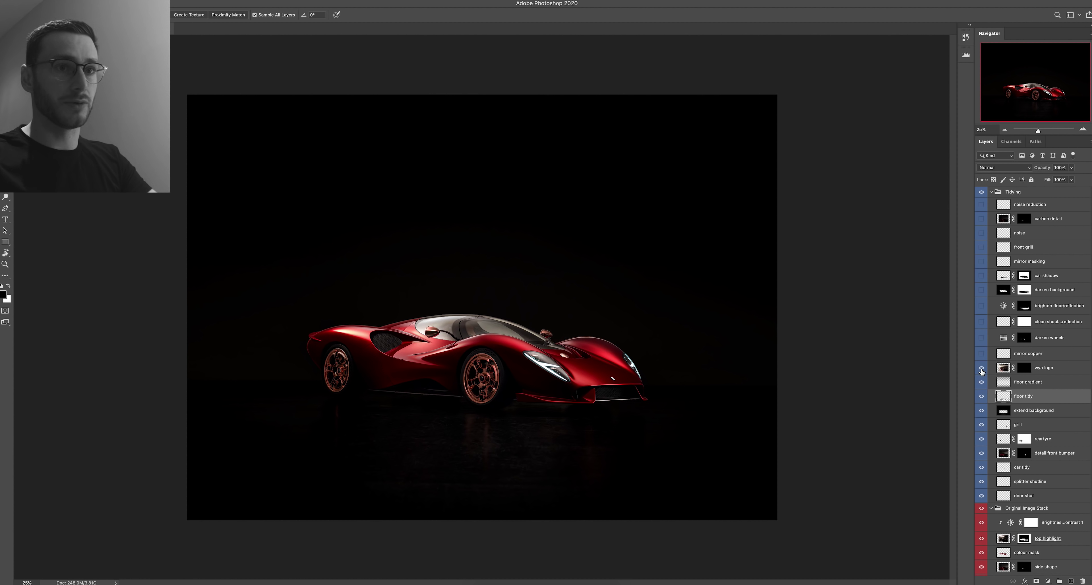
key("super+1")
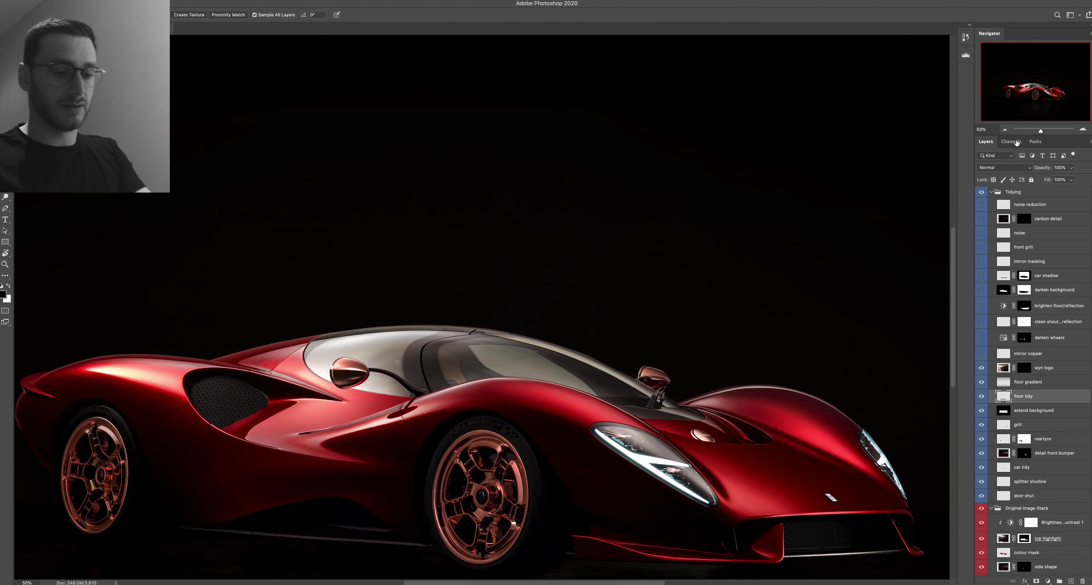
left_click_drag(1014, 94, 993, 103)
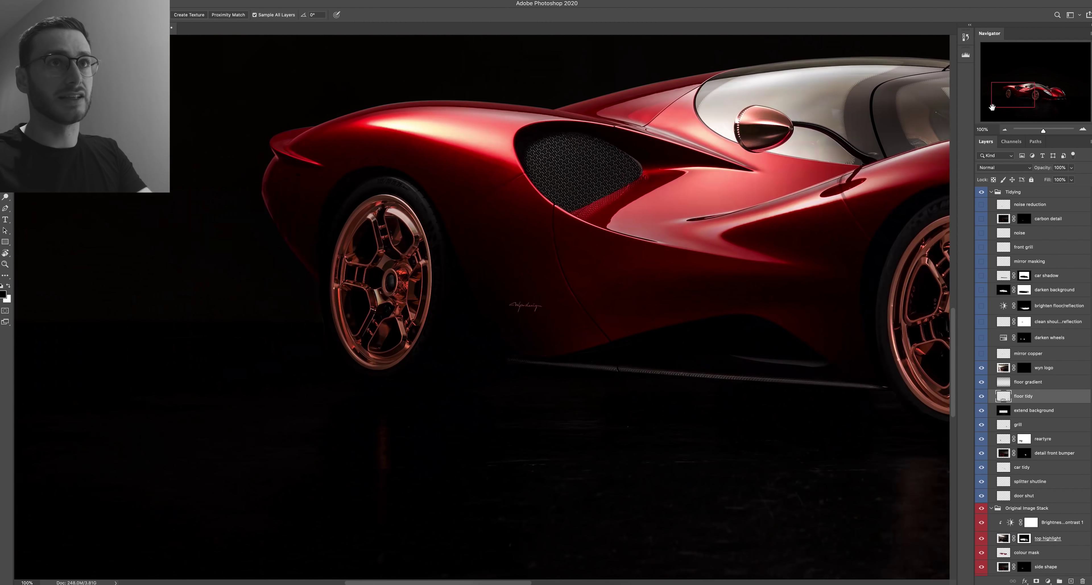
key("super+plus")
scroll(870, 365, "right", 5)
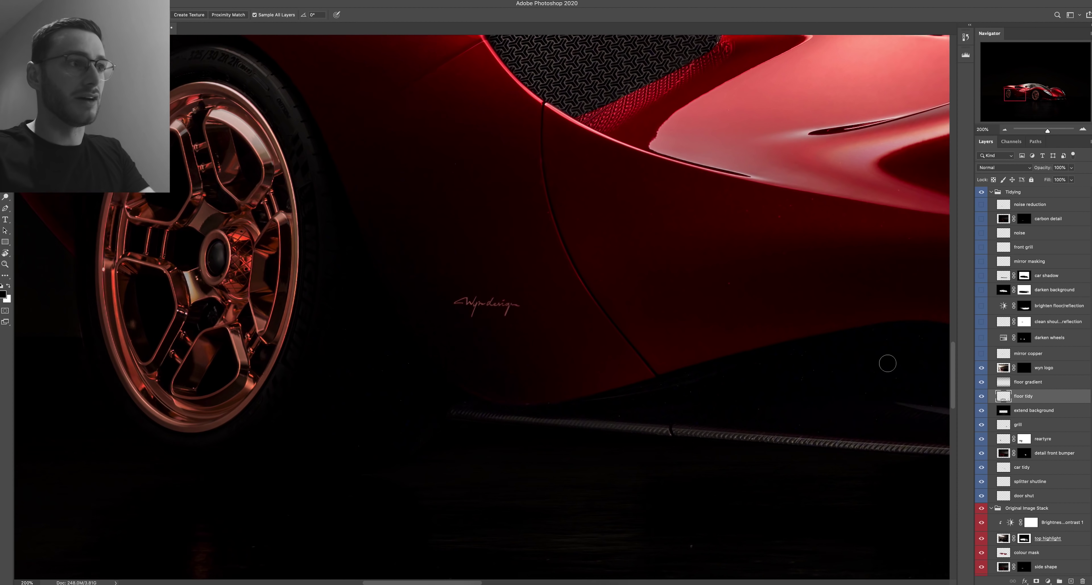
left_click(981, 368)
left_click(981, 368)
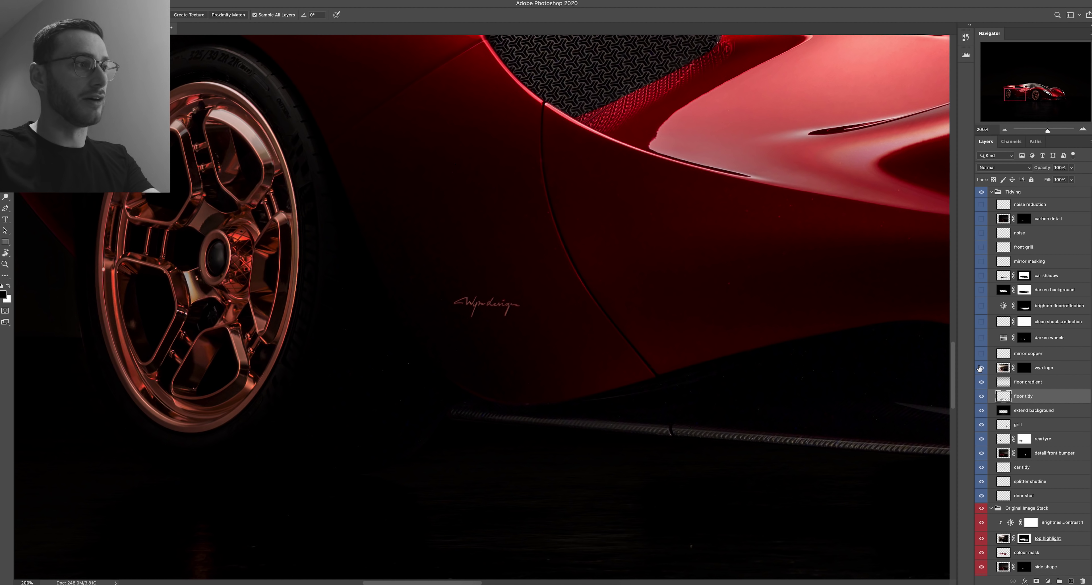
key("super+0")
Step: Turn on mirror copper, darken wheels and the shoulder-reflection clean-up layers
left_click(986, 355)
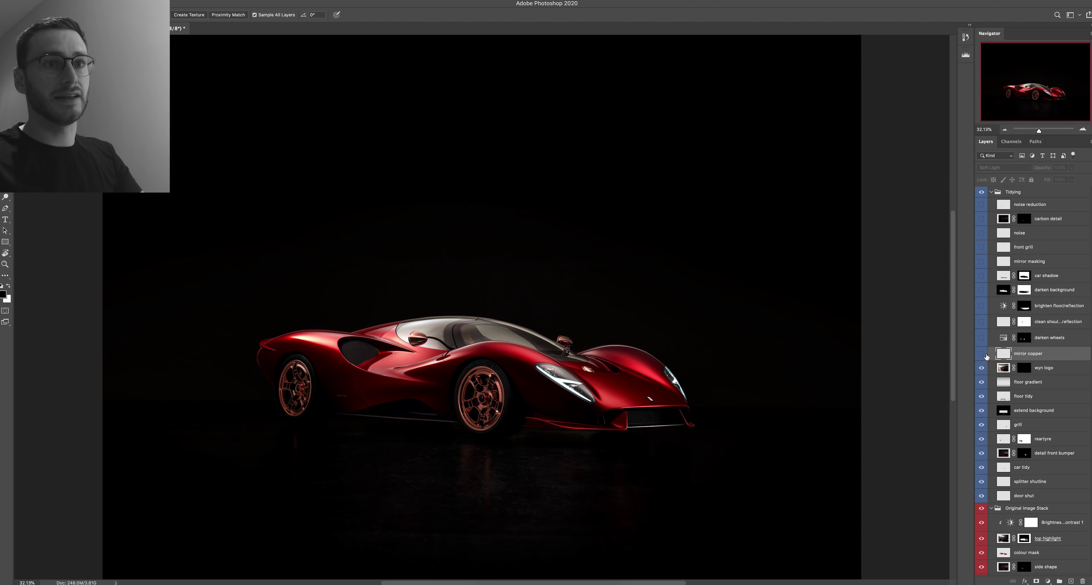
left_click(982, 354)
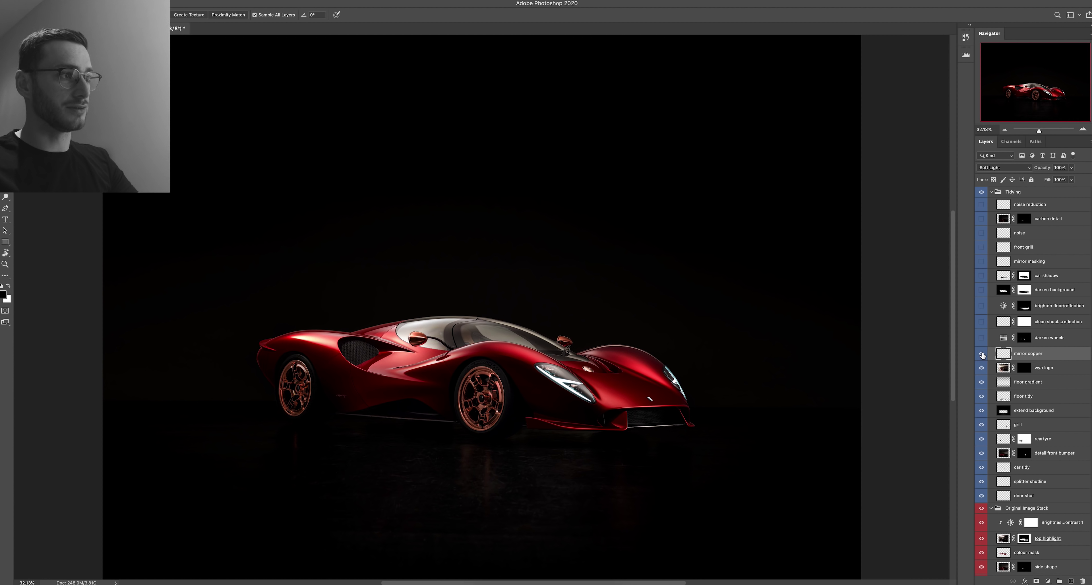
left_click(1045, 338)
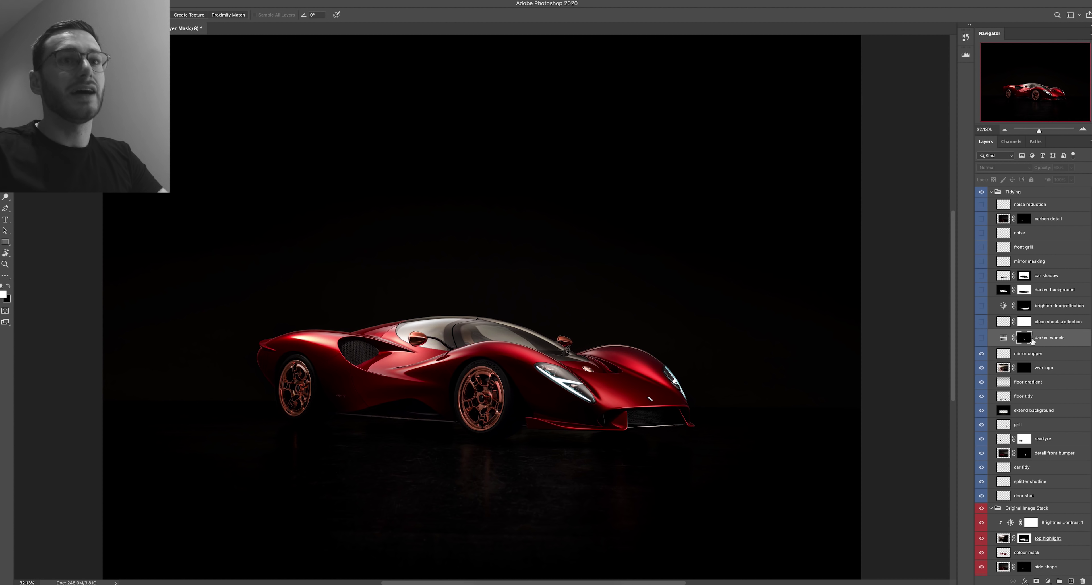
left_click(982, 338)
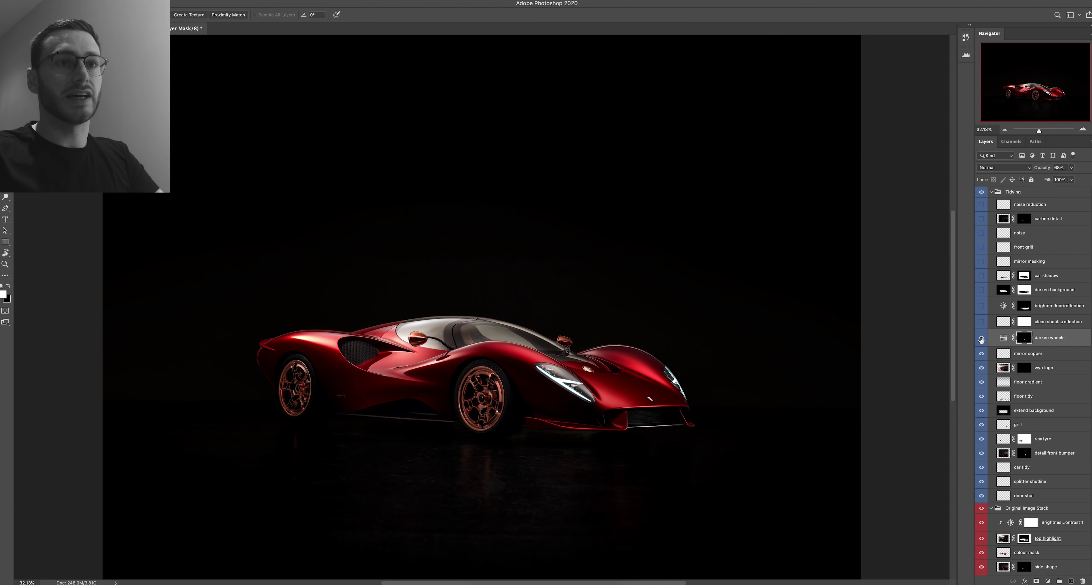
left_click(1046, 323)
left_click(982, 322)
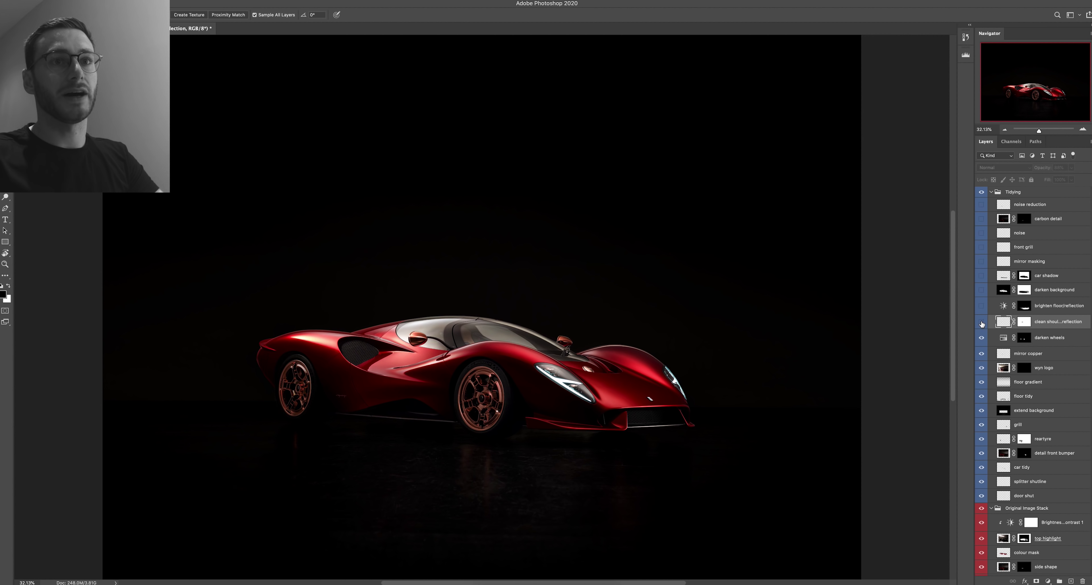
left_click(982, 322)
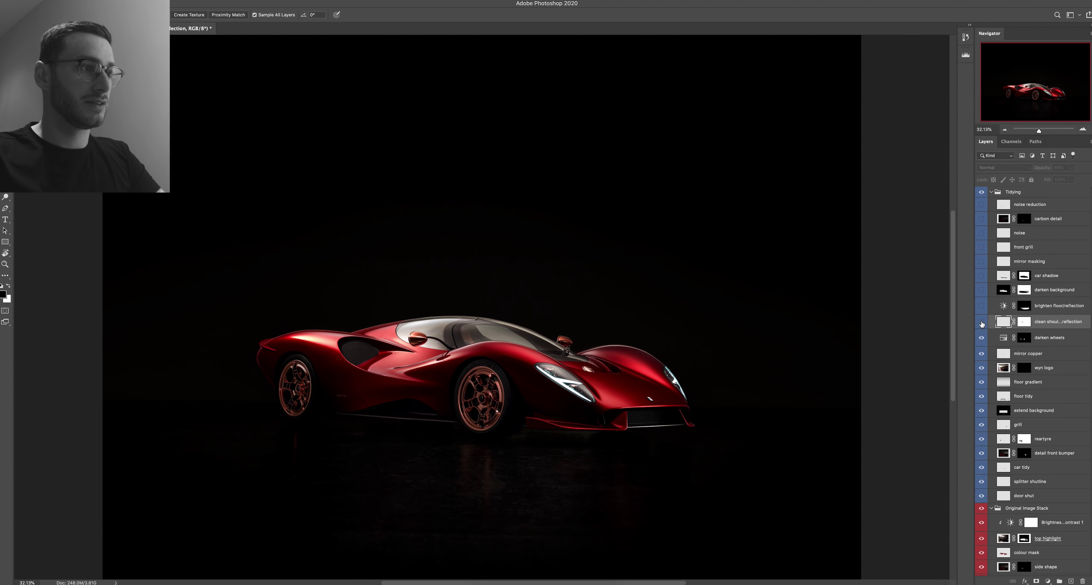
left_click(982, 322)
Step: Zoom in on the rear shoulder and compare the shoulder-reflection clean-up off and on
key("super+plus")
key("super+plus")
key("super+plus")
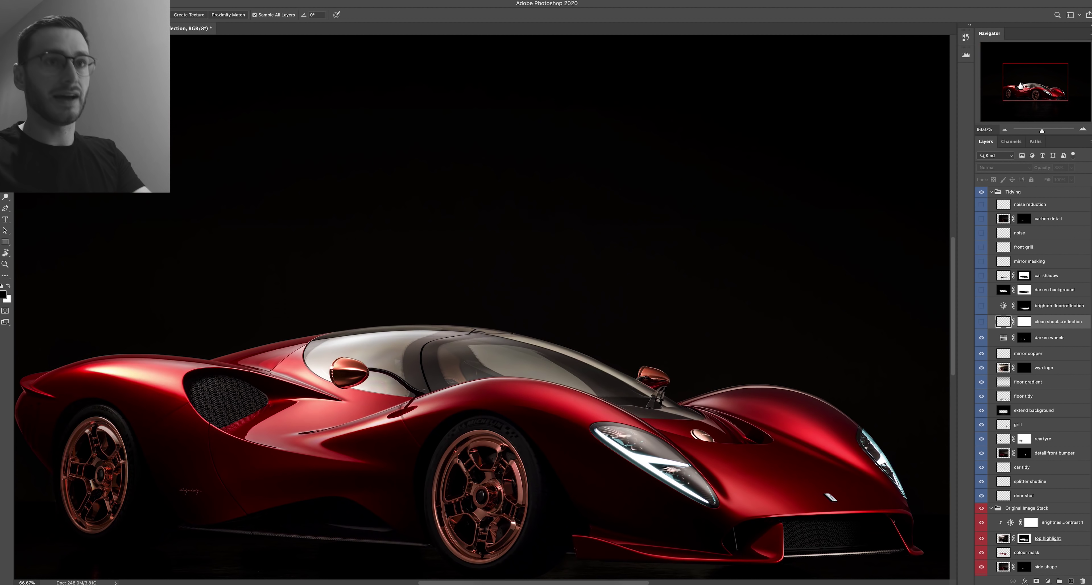
left_click_drag(1021, 86, 1010, 89)
key("super+plus")
key("super+plus")
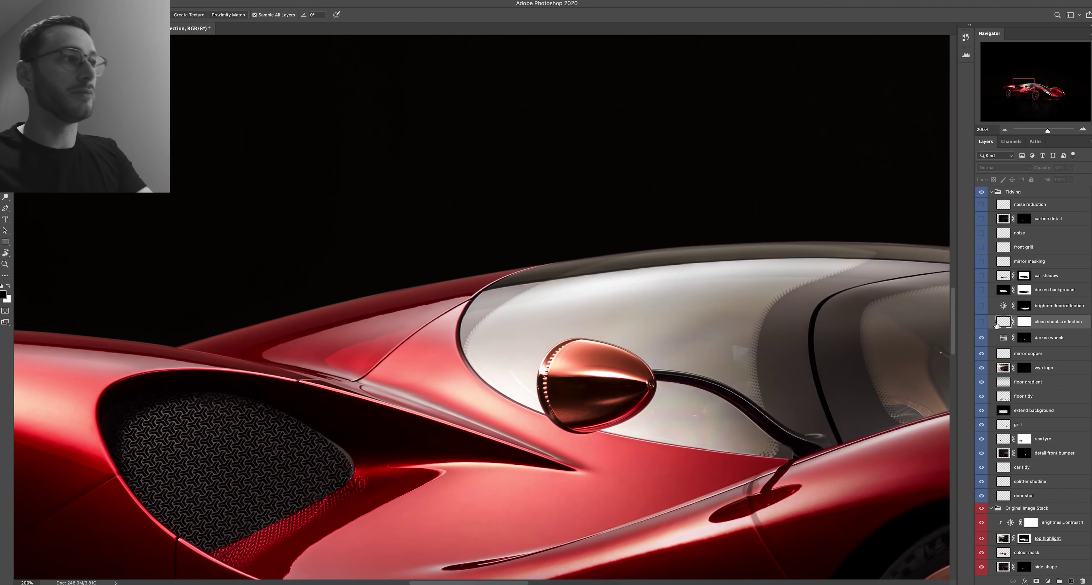
left_click(981, 322)
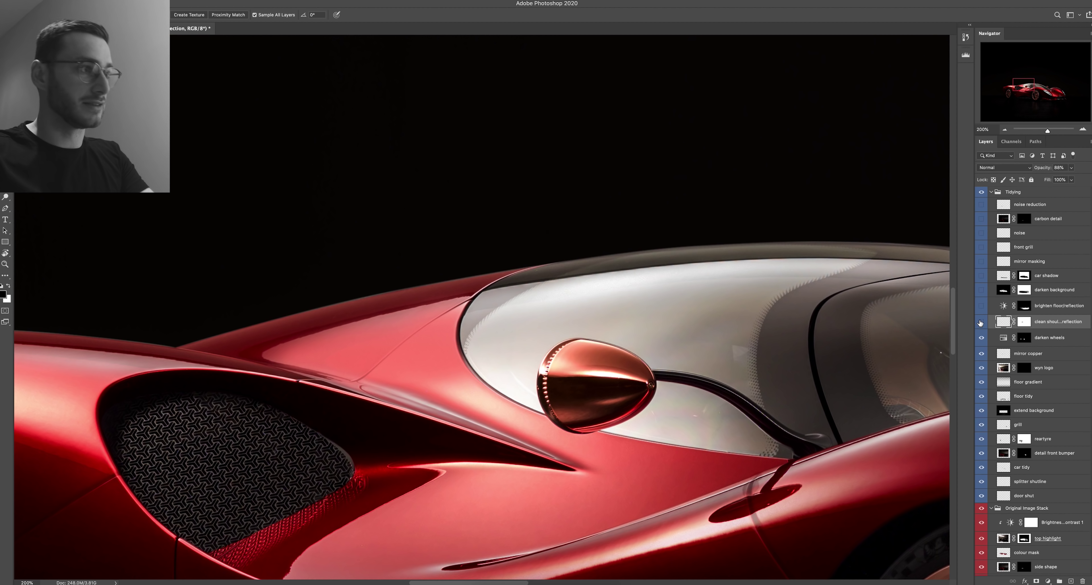
left_click(981, 322)
left_click(981, 322)
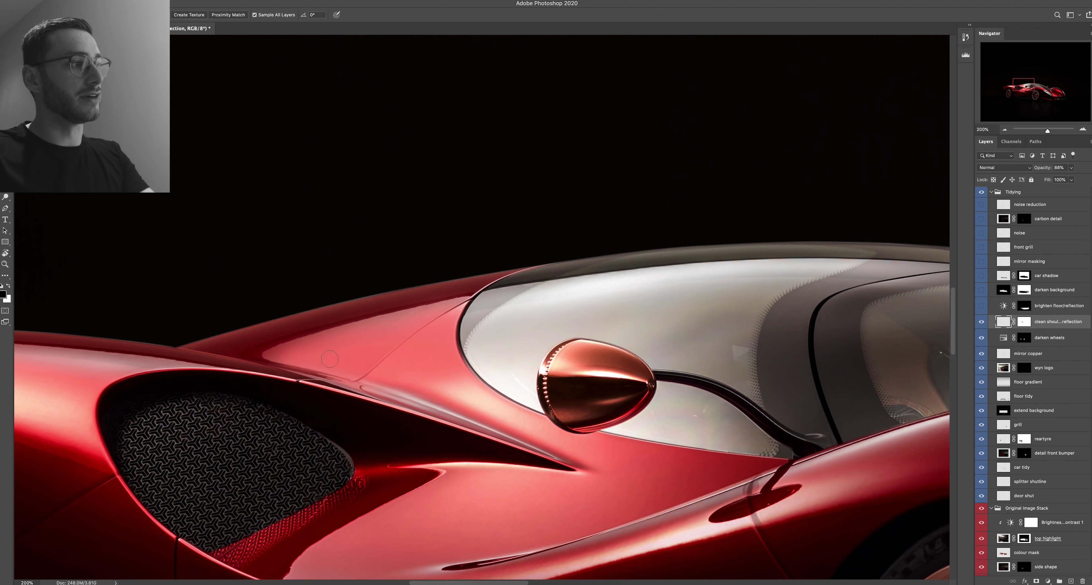
key("super+0")
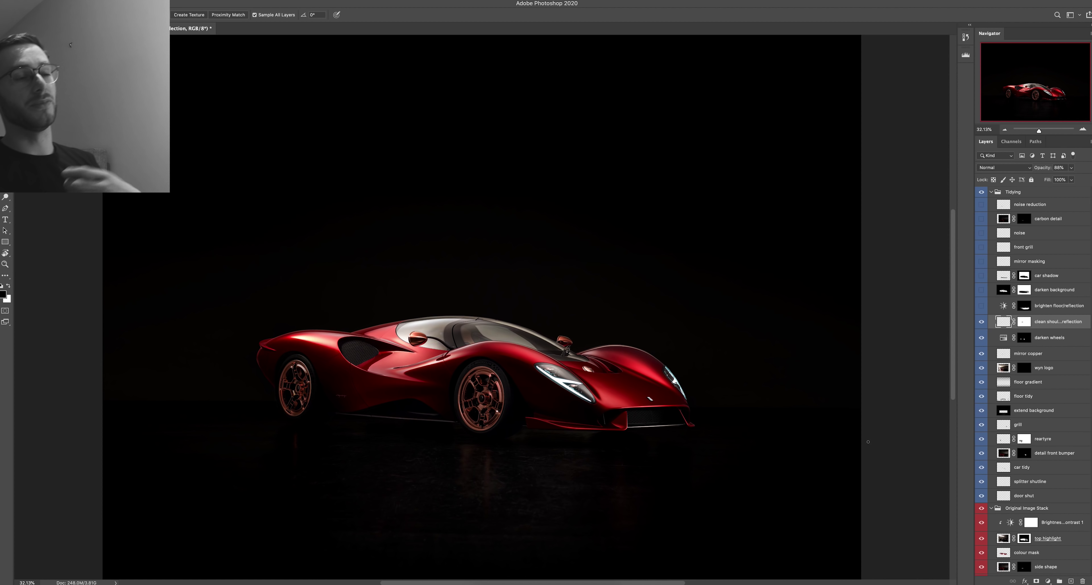
left_click(982, 322)
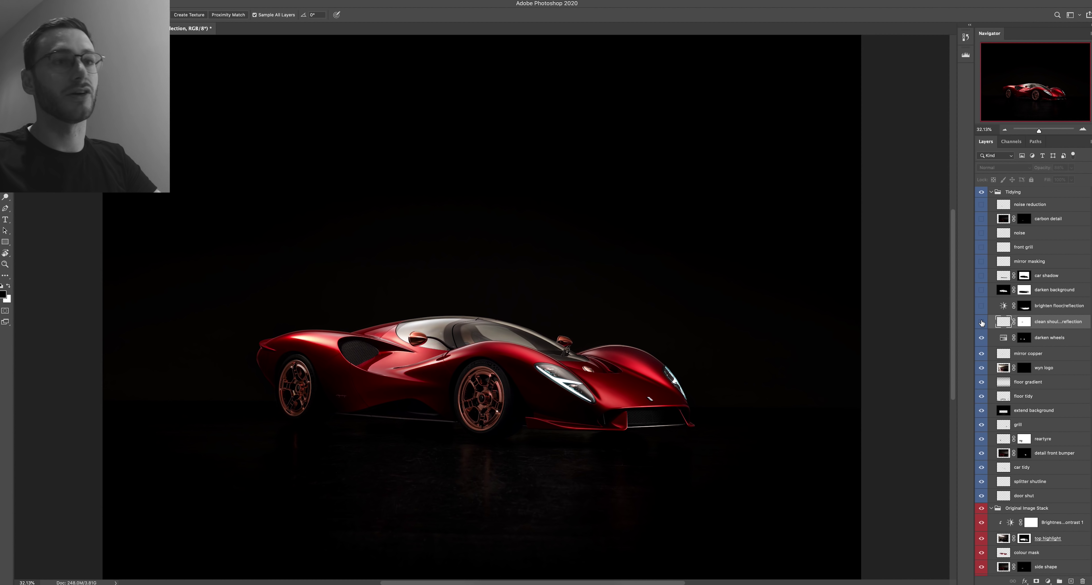
left_click(982, 322)
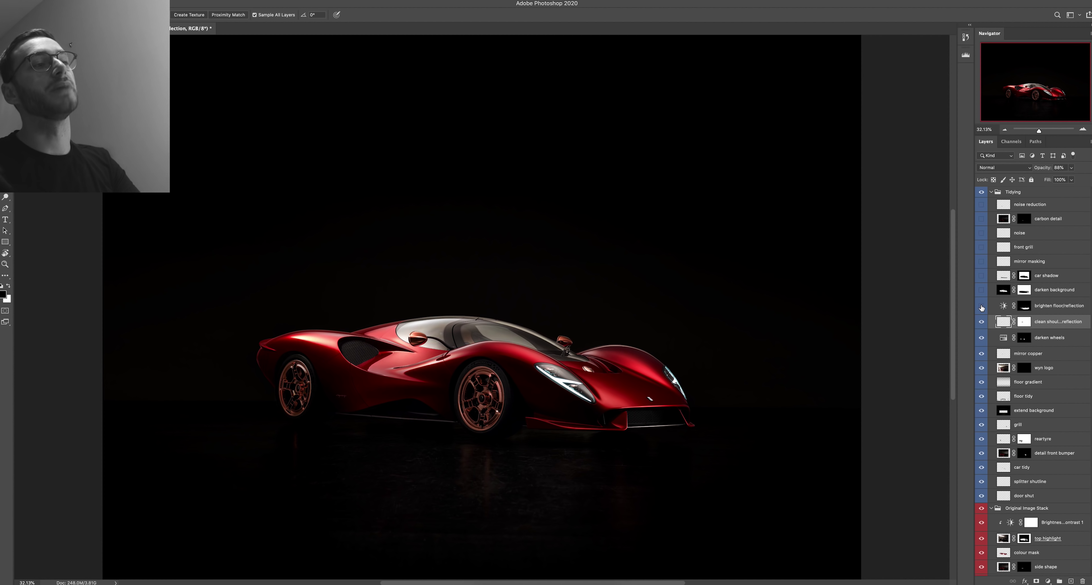
left_click(1024, 306)
Step: Show the brighten floor/reflection, darken background and car shadow layers to deepen the floor and shadow
left_click(981, 307)
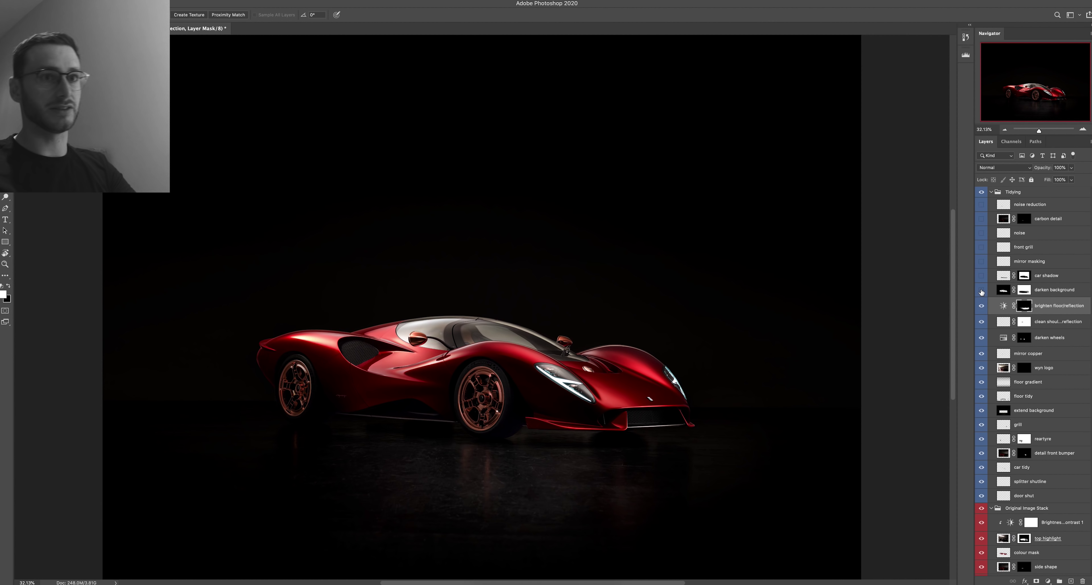
left_click(981, 290)
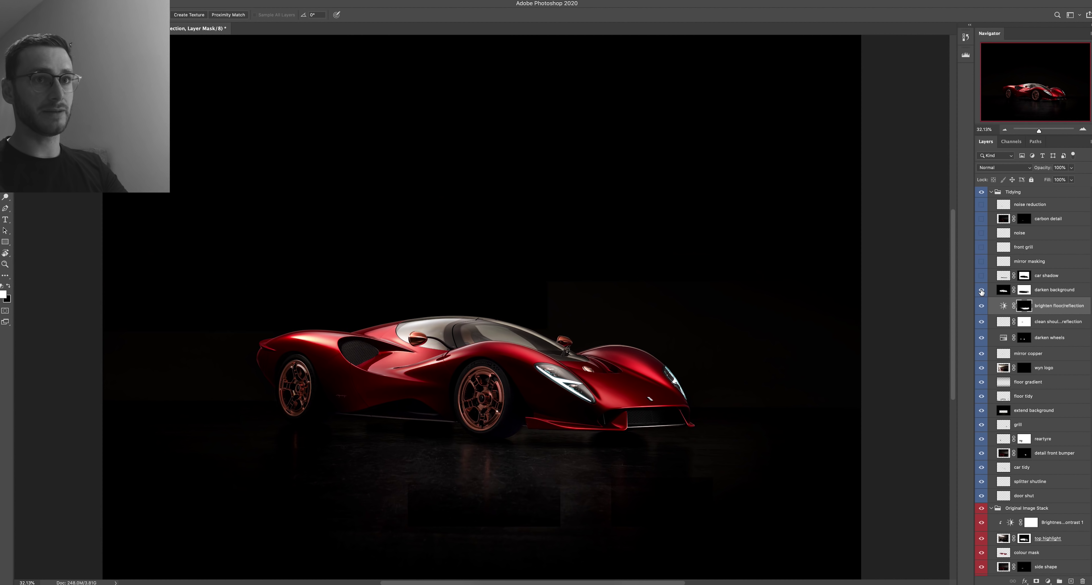
left_click(1004, 291)
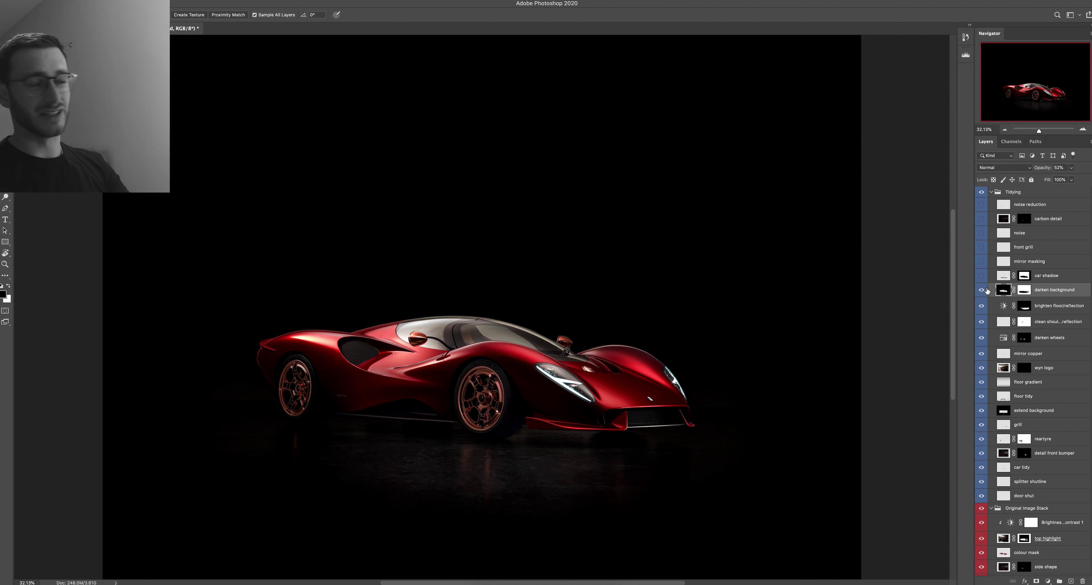
key("super+minus")
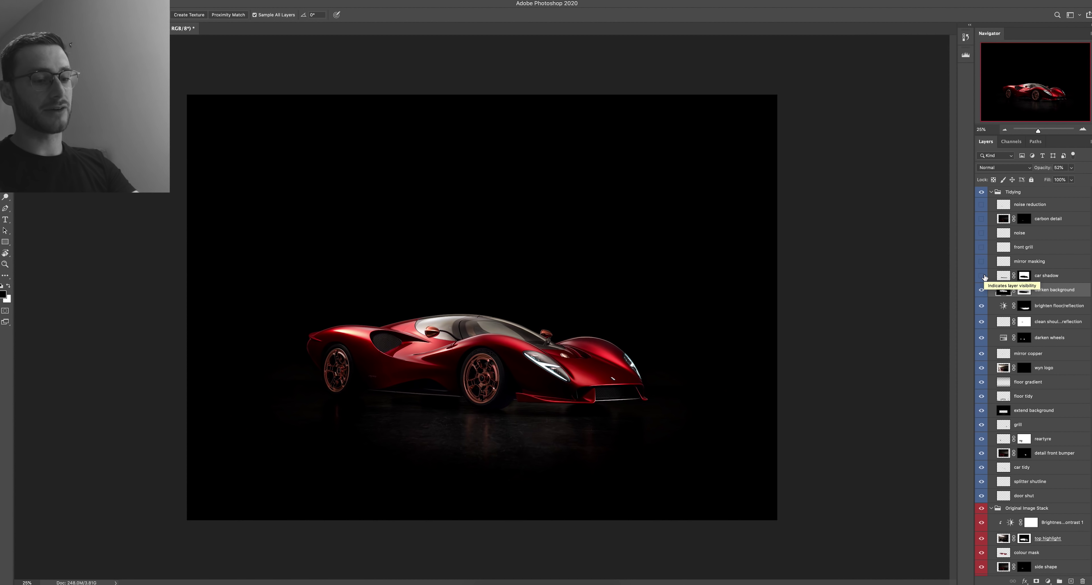
left_click(997, 278)
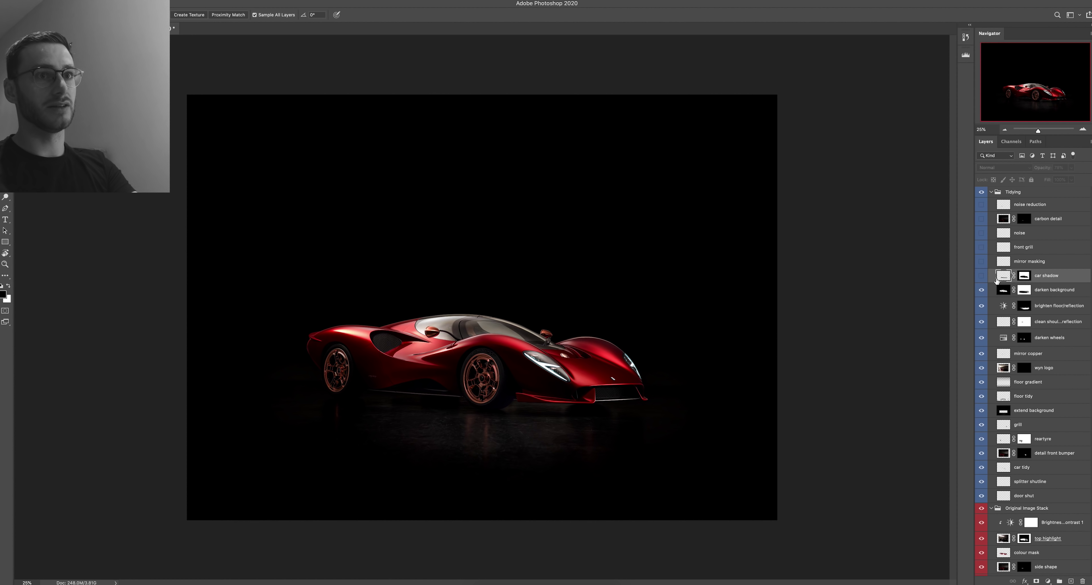
left_click(980, 276)
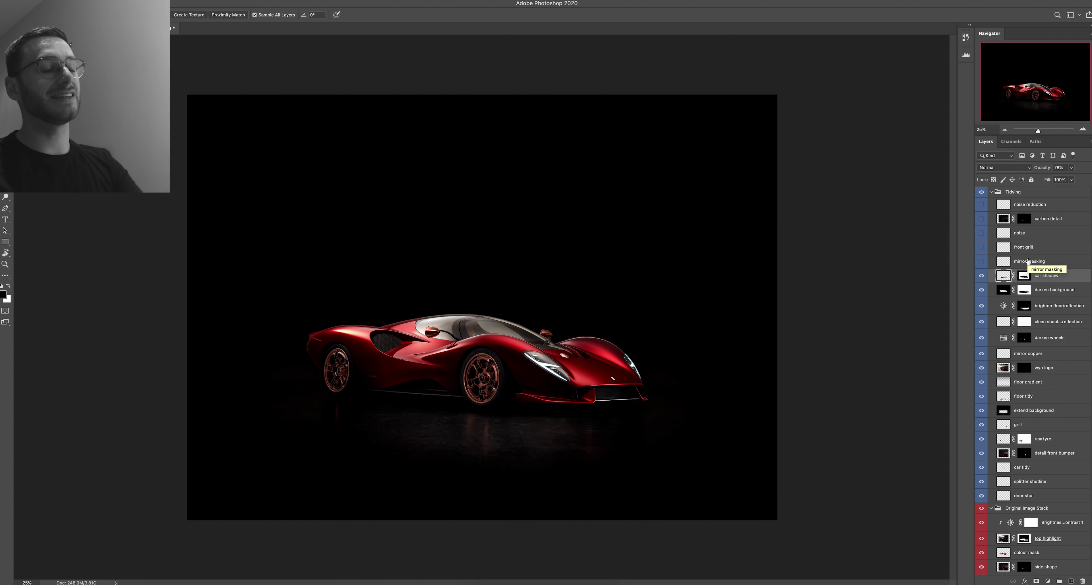
Step: Turn on the mirror masking and front grill layers
left_click(1029, 261)
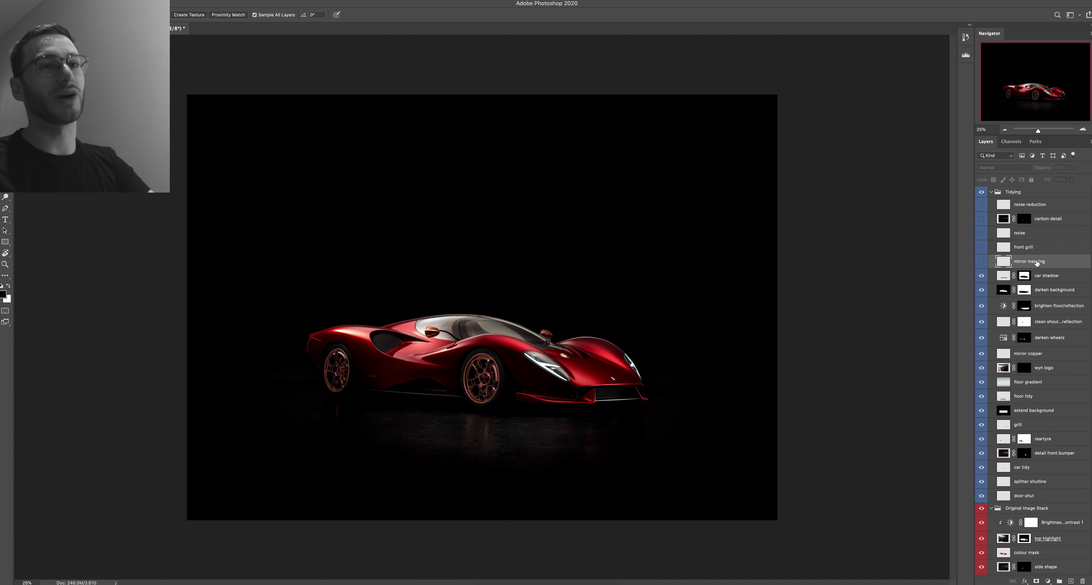
left_click(981, 262)
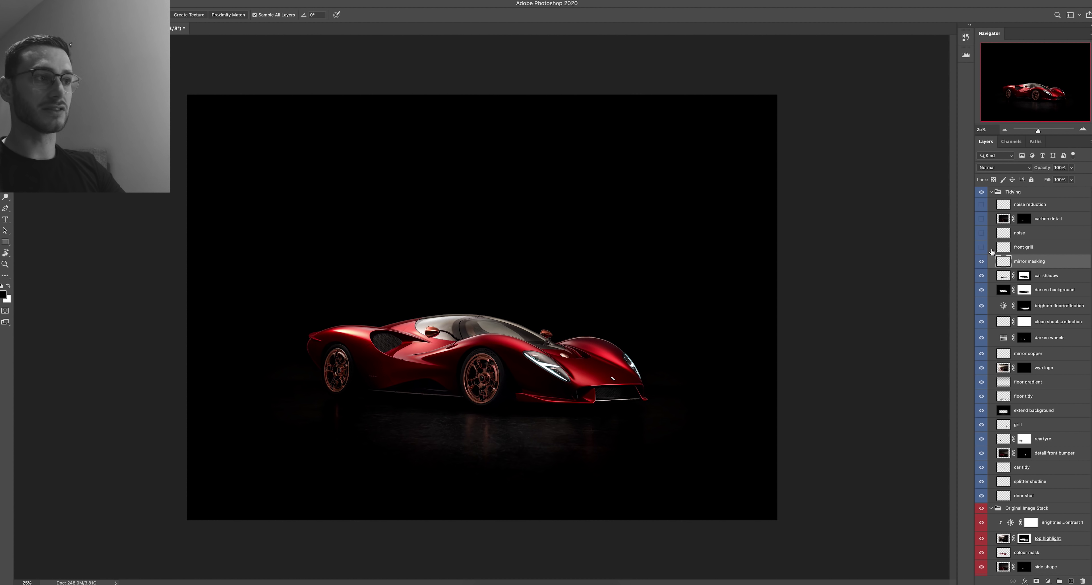
left_click(1044, 248)
left_click(981, 248)
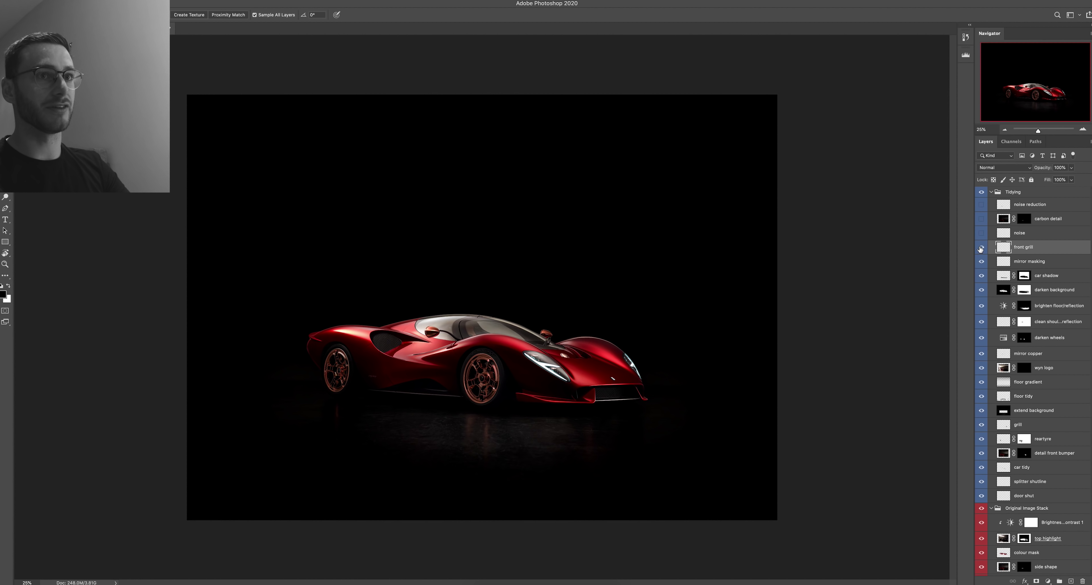
Step: Zoom in on the car's front grill and toggle the front grill layer to compare, leaving it on
key("super+equal")
key("super+equal")
key("super+equal")
key("super+equal")
key("super+equal")
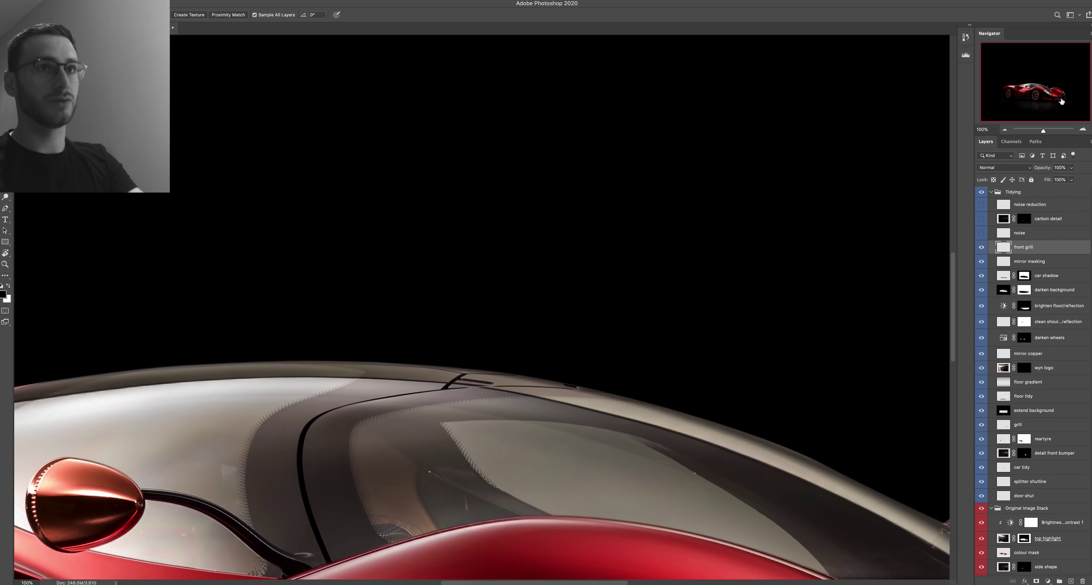
left_click_drag(1035, 83, 1061, 99)
key("super+equal")
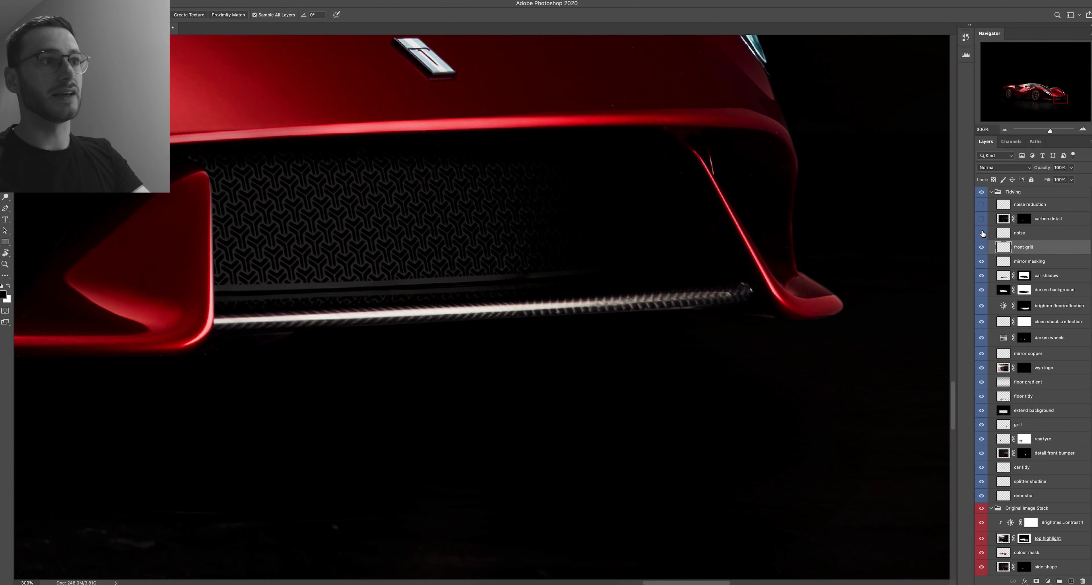
left_click(980, 247)
left_click(980, 247)
left_click(981, 247)
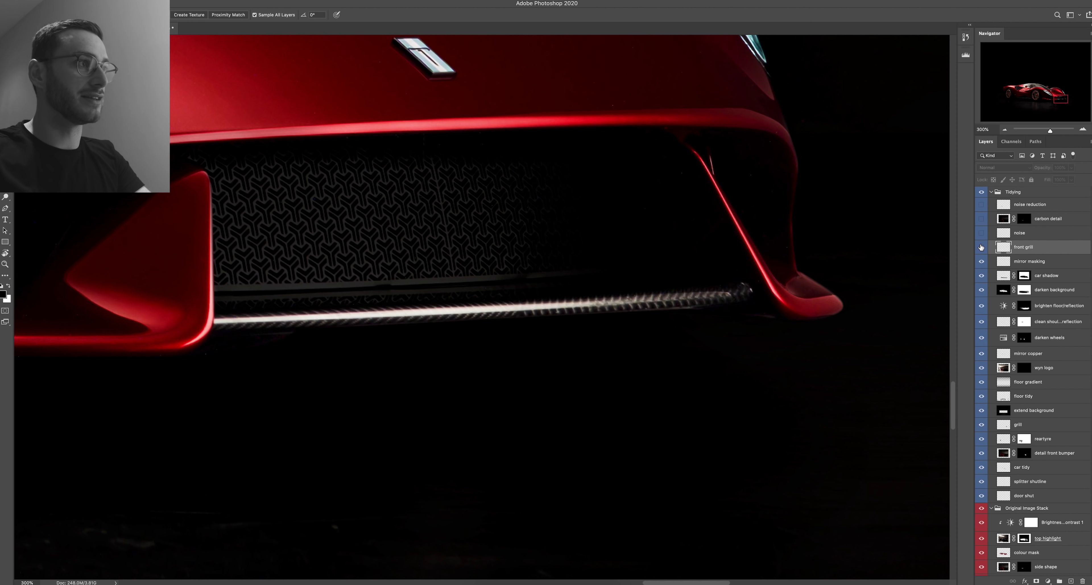
left_click(980, 247)
left_click(980, 247)
key("super+0")
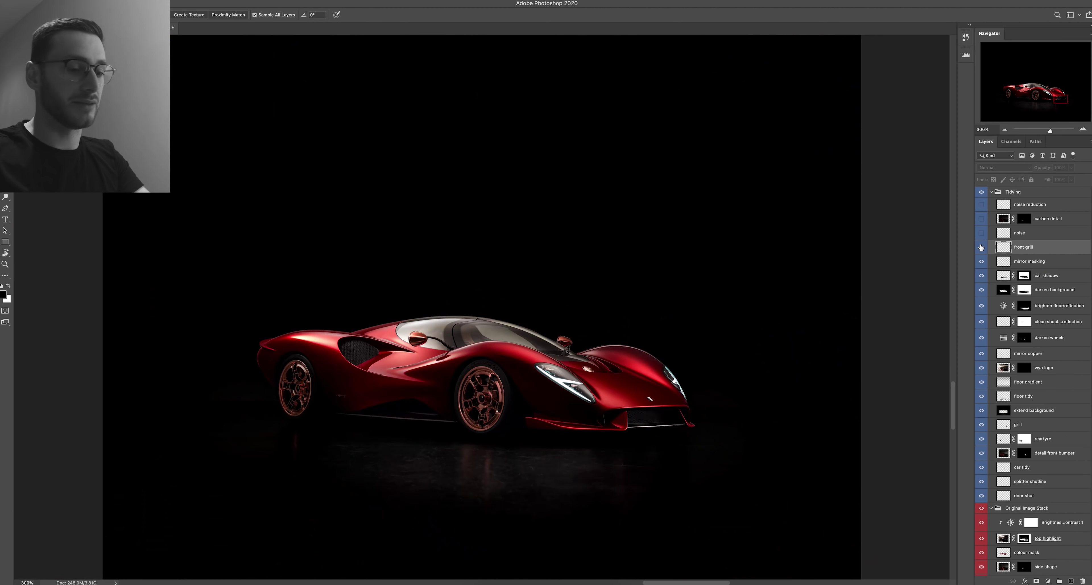
left_click(981, 247)
Step: Turn on the noise layer, toggling it once to compare, and leave it visible
left_click(1033, 234)
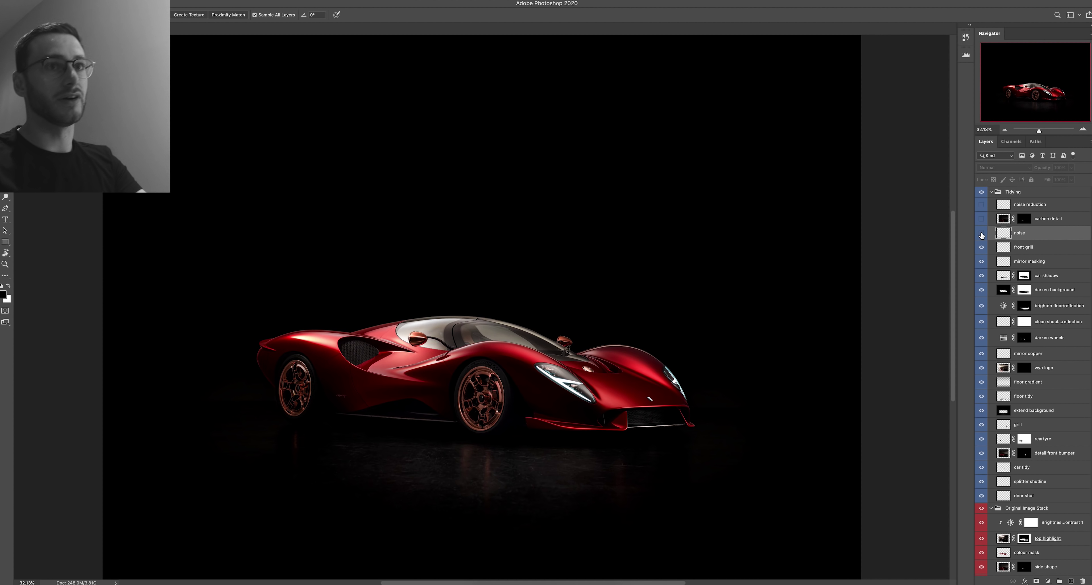
left_click(982, 233)
left_click(980, 235)
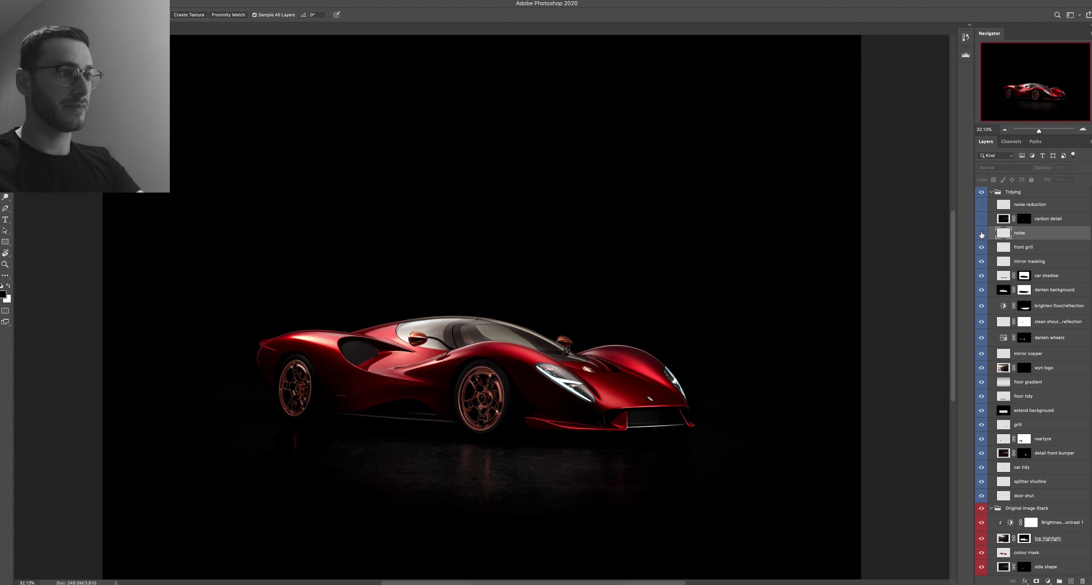
left_click(981, 234)
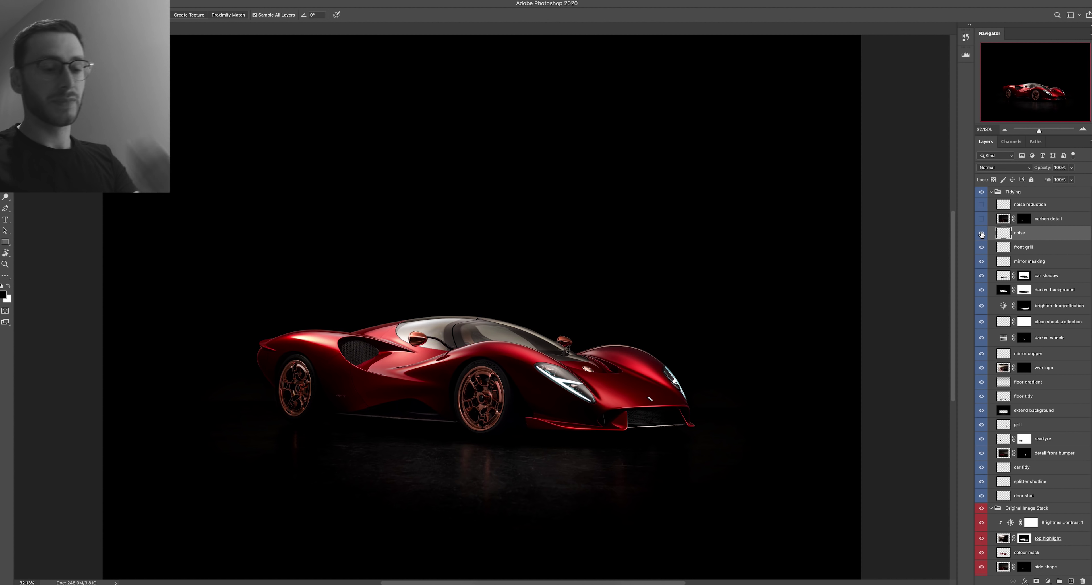
key("super+equal")
key("super+equal")
key("super+equal")
Step: Show the noise reduction and carbon detail (46% opacity) layers, then fit the image on screen
scroll(824, 223, "down", 4)
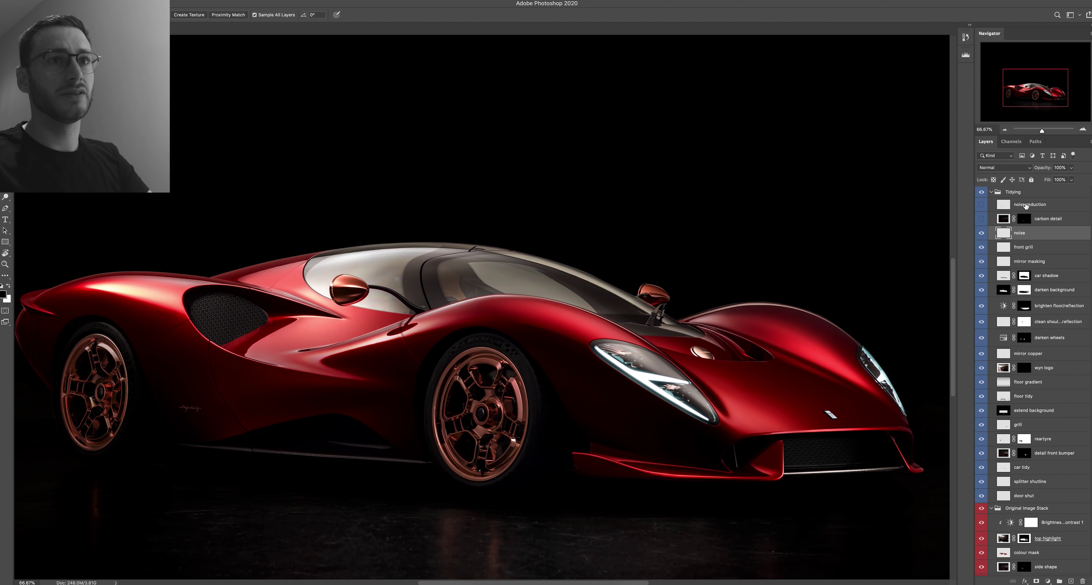
left_click(1026, 206)
left_click(981, 205)
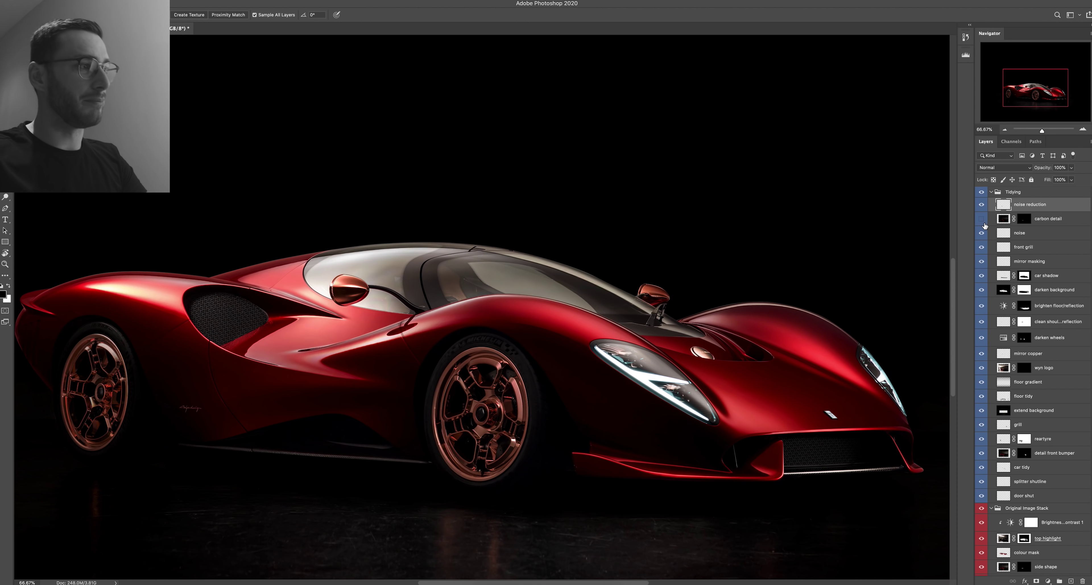
left_click(993, 221)
left_click(982, 219)
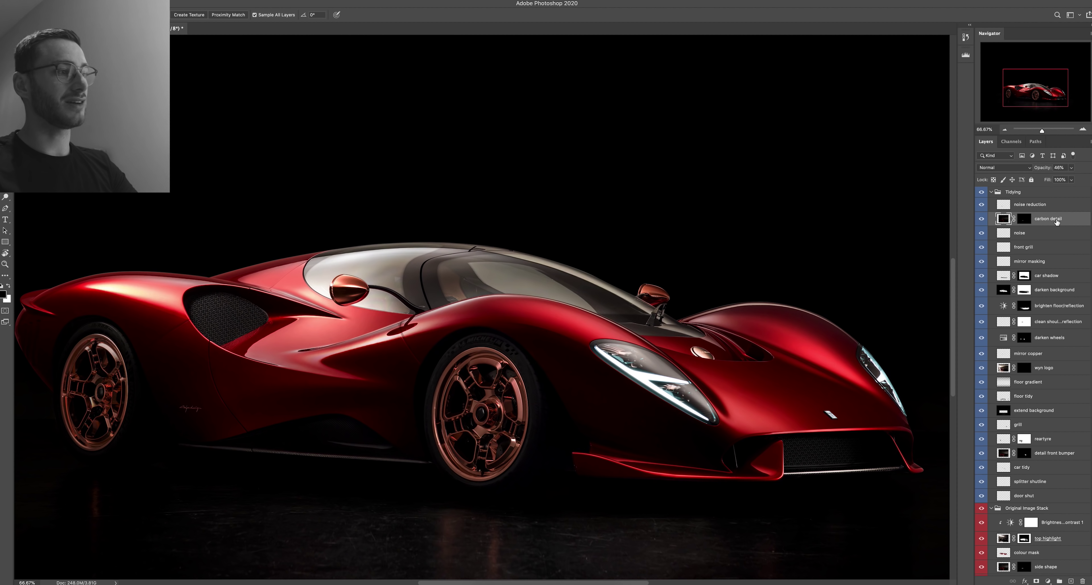
key("super+0")
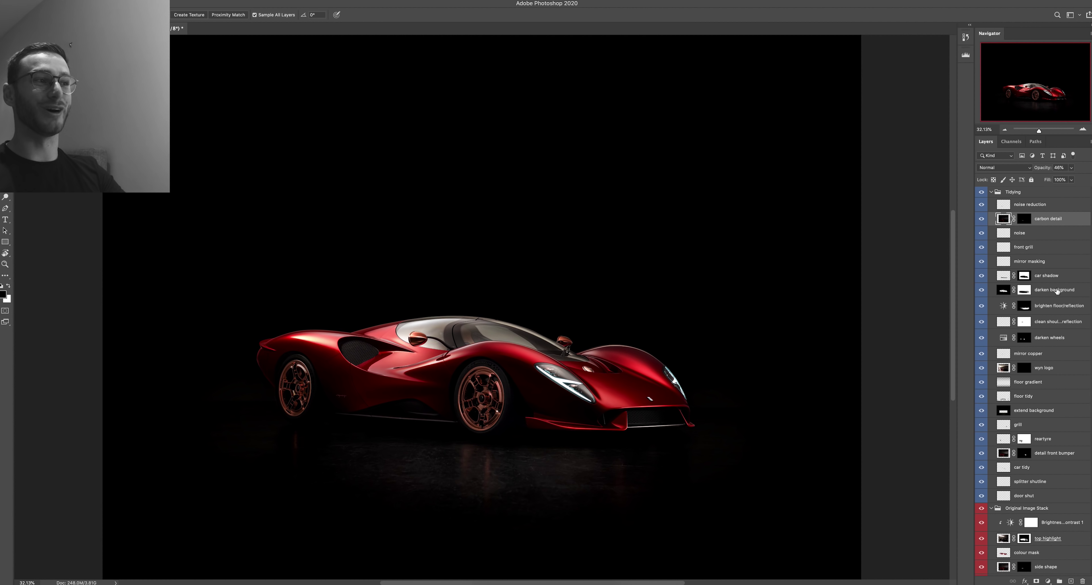
Step: Collapse and re-expand the Tidying group in the Layers panel
left_click(991, 191)
left_click(991, 192)
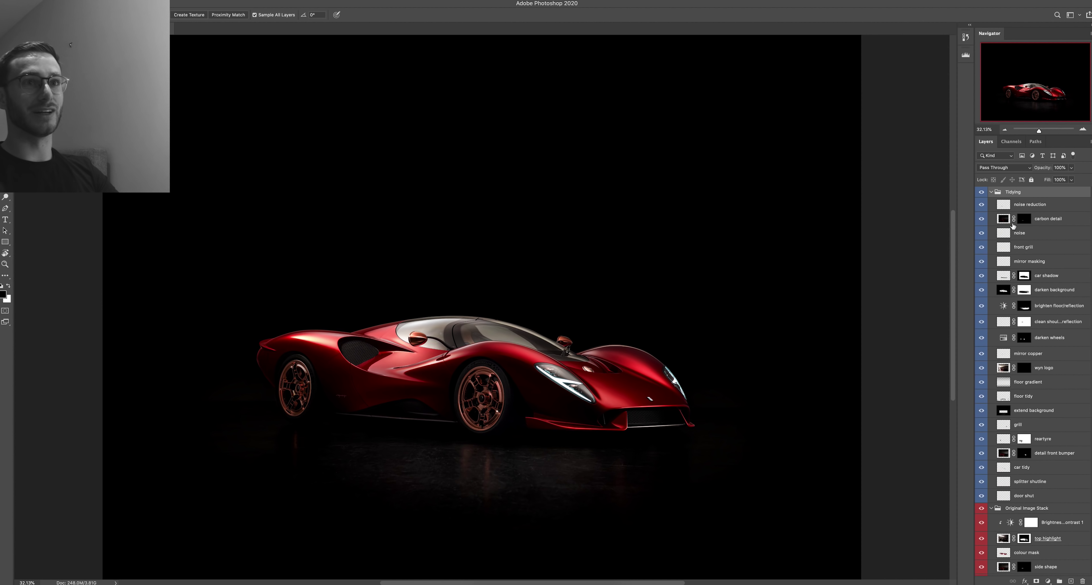
scroll(1016, 227, "down", 5)
scroll(1016, 227, "up", 5)
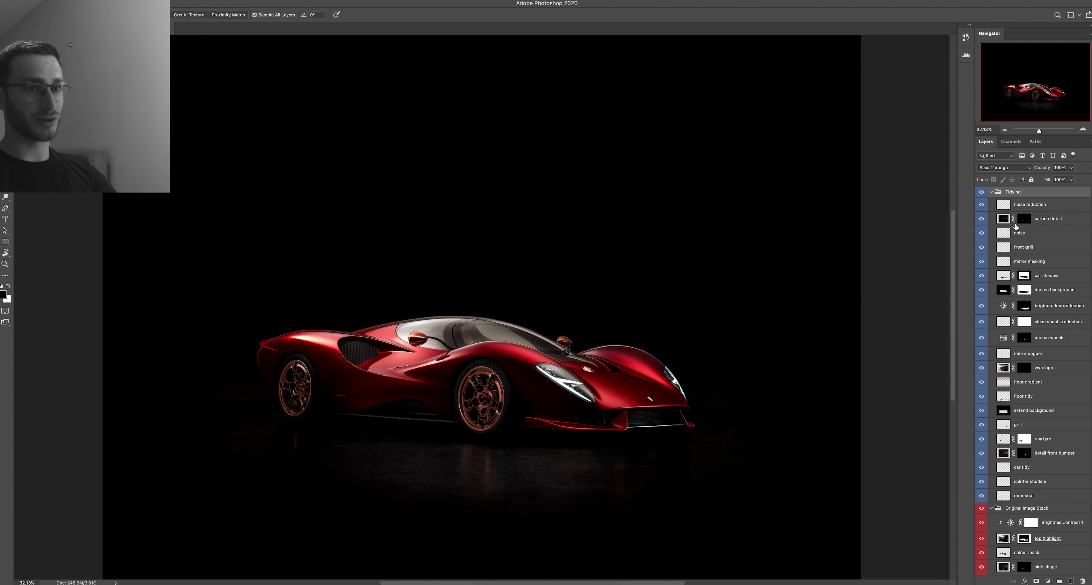
Step: Toggle the Tidying group's visibility to compare before and after, leaving it hidden
left_click(981, 193)
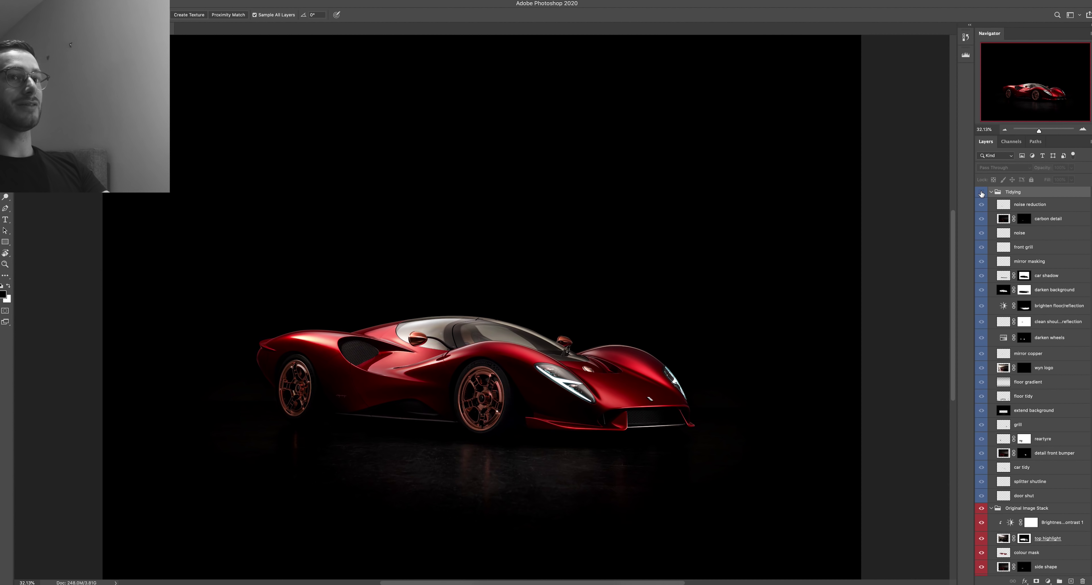
left_click(981, 193)
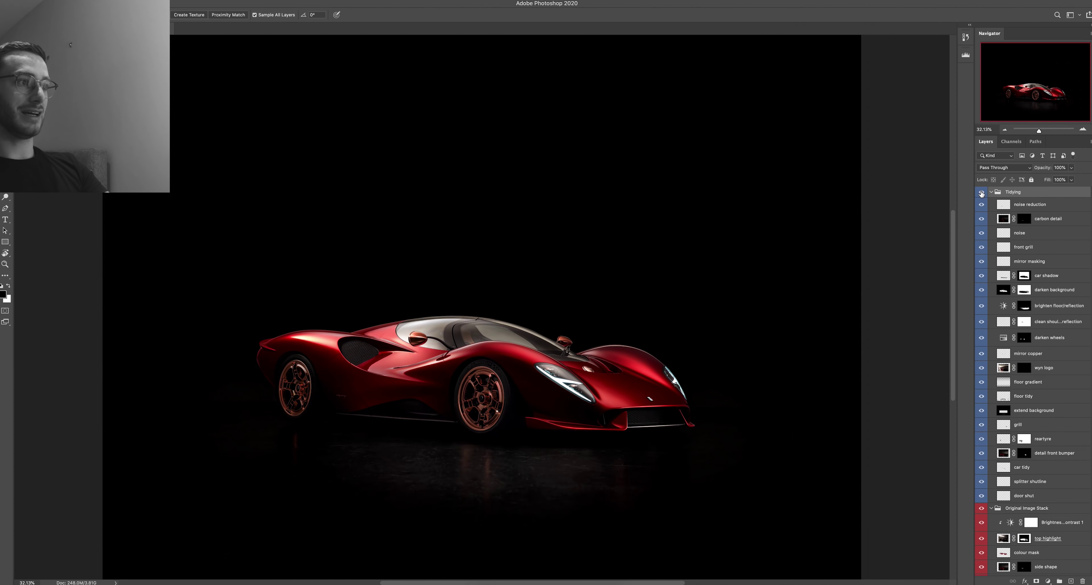
left_click(981, 193)
left_click(982, 193)
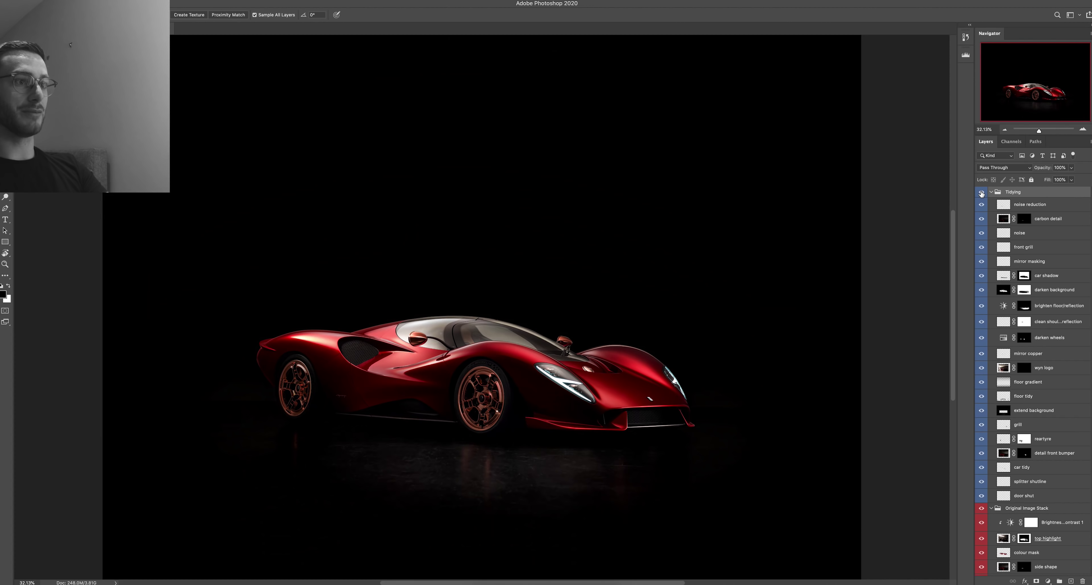
left_click(982, 192)
left_click(982, 193)
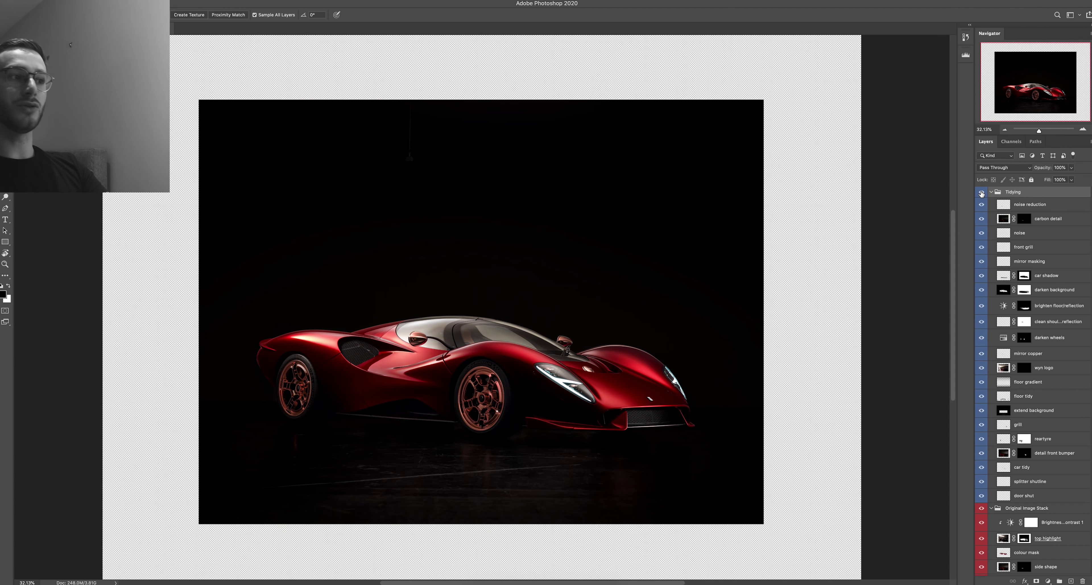
key("super+space")
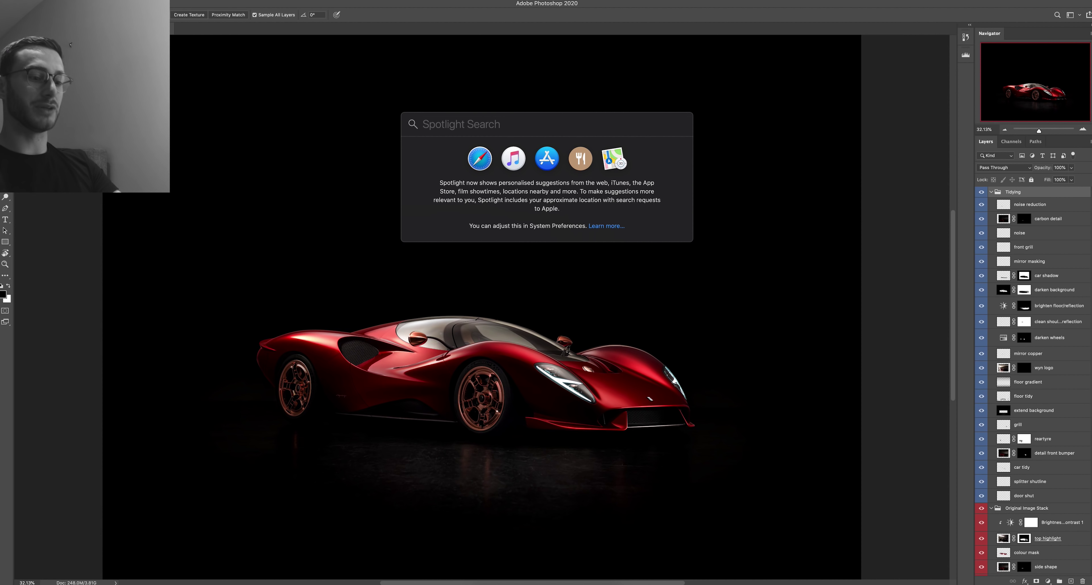
key("Escape")
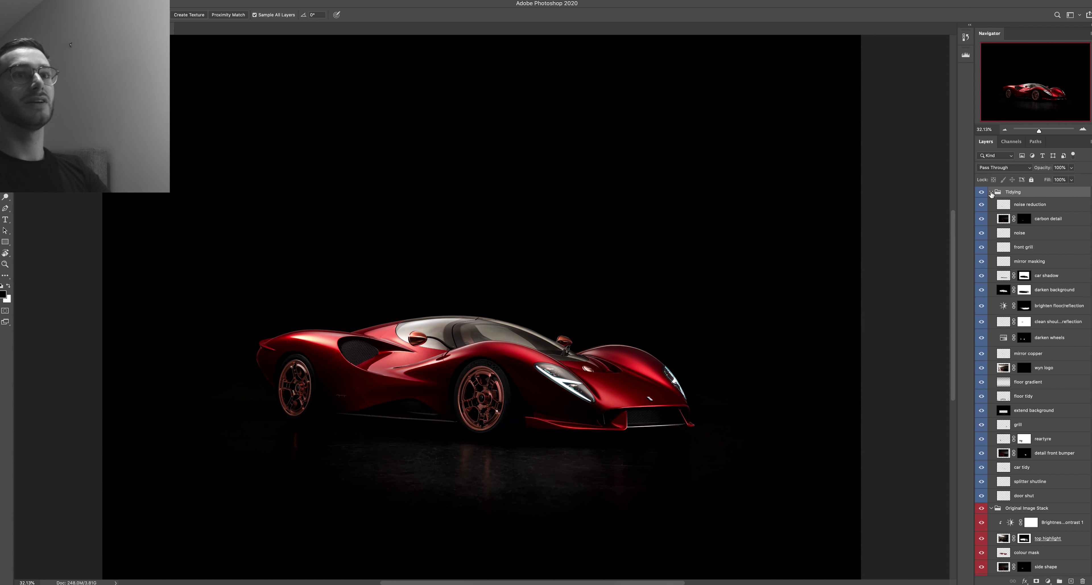
left_click(982, 192)
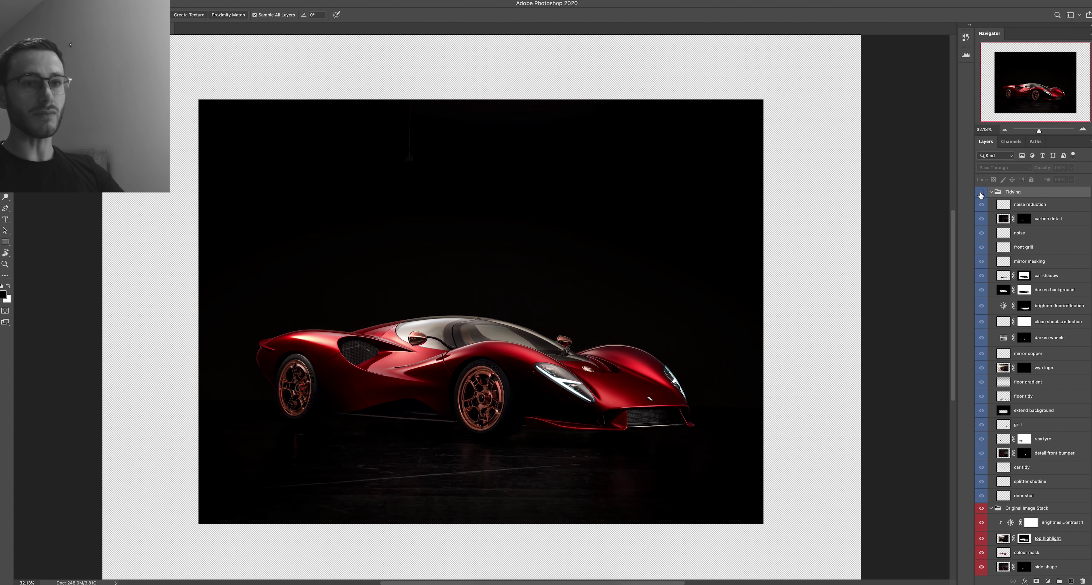
Step: Make the Tidying group visible again so the car sits on the all-black background
left_click(980, 192)
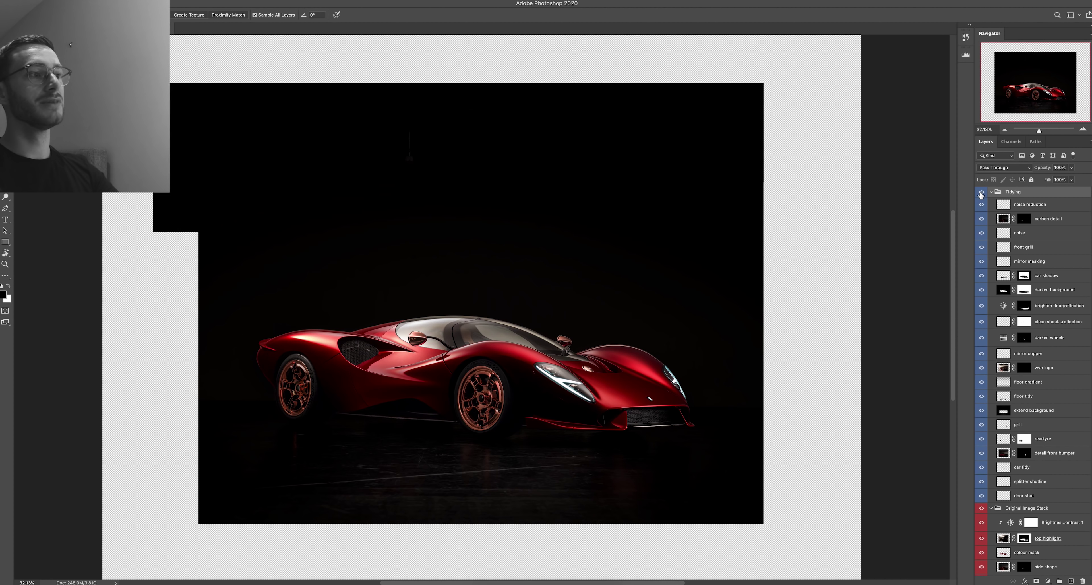